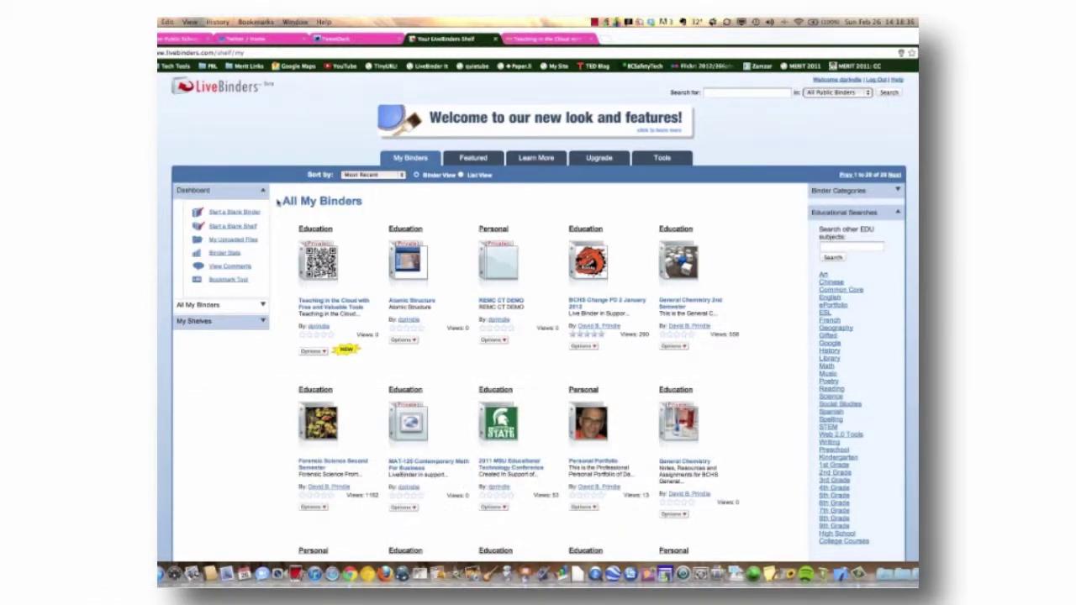
Step: Create a new blank binder named REMC CT DEMO in the Education category
left_click(241, 213)
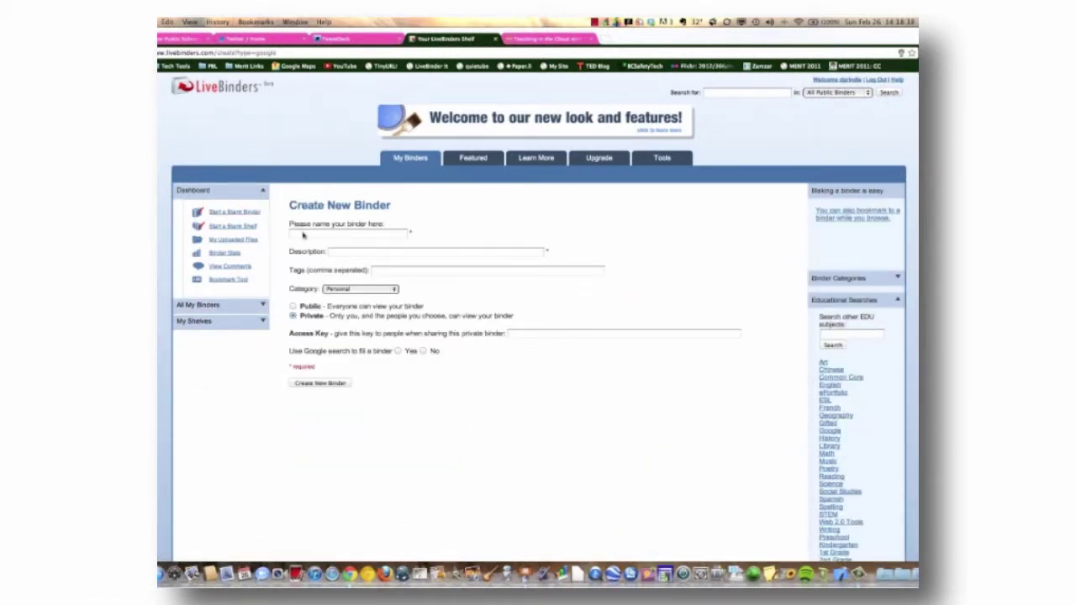
left_click(303, 236)
type("REMC CT DEMO")
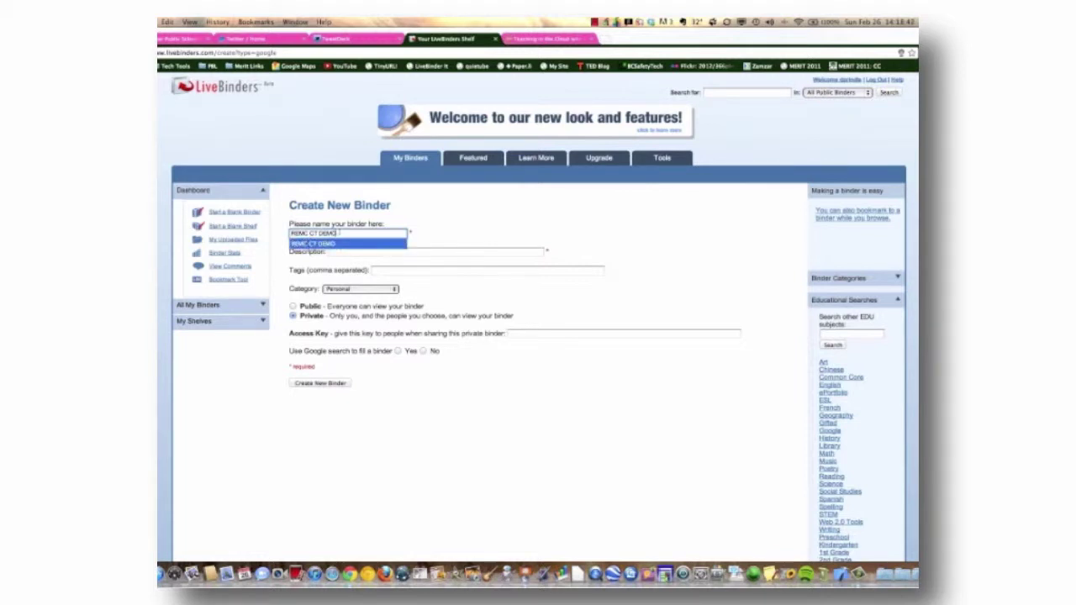
left_click(337, 245)
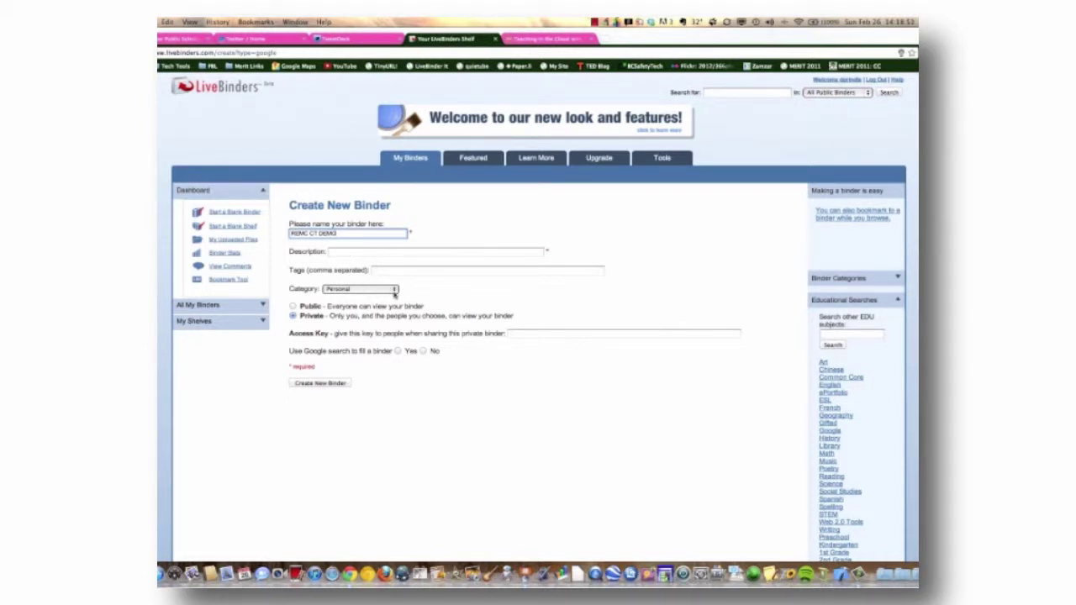
left_click(394, 291)
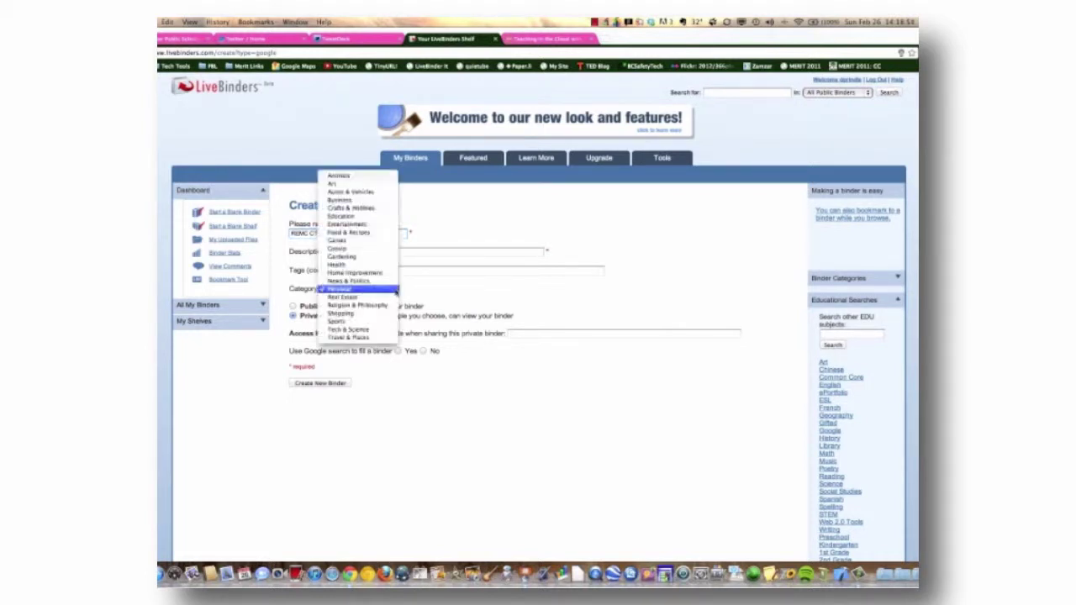
left_click(353, 217)
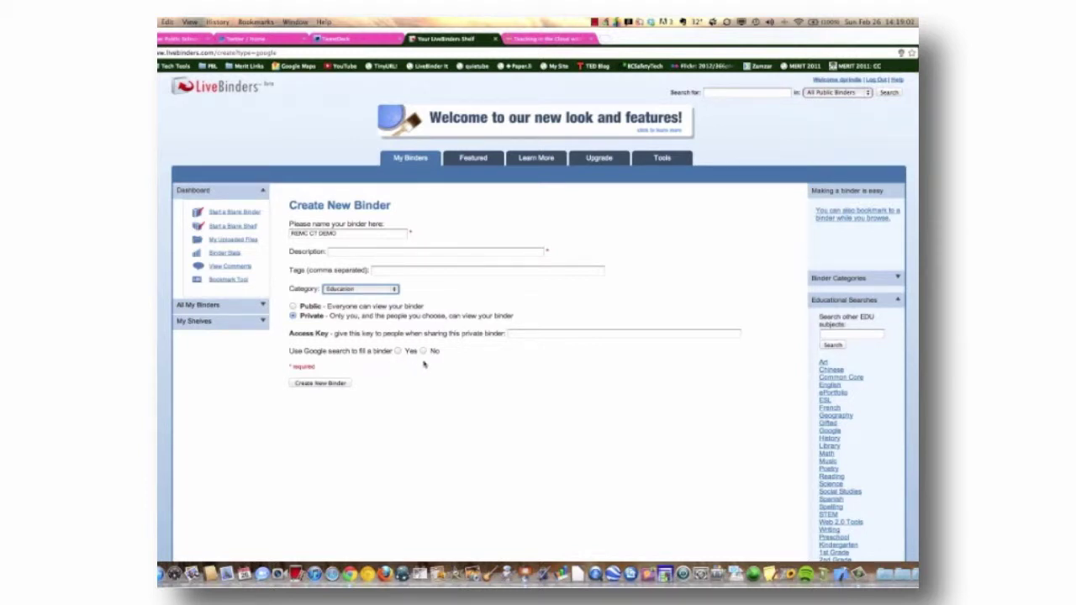
left_click(326, 384)
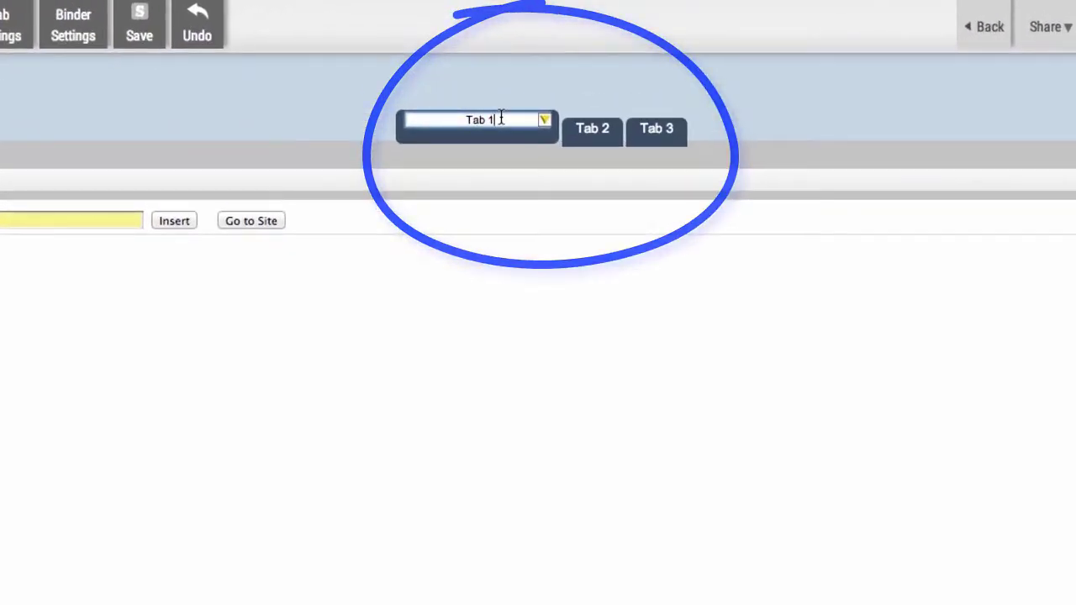
Step: Rename the binder's first tab, Tab 1, as Introduction
key("BackSpace")
key("BackSpace")
key("BackSpace")
key("BackSpace")
key("BackSpace")
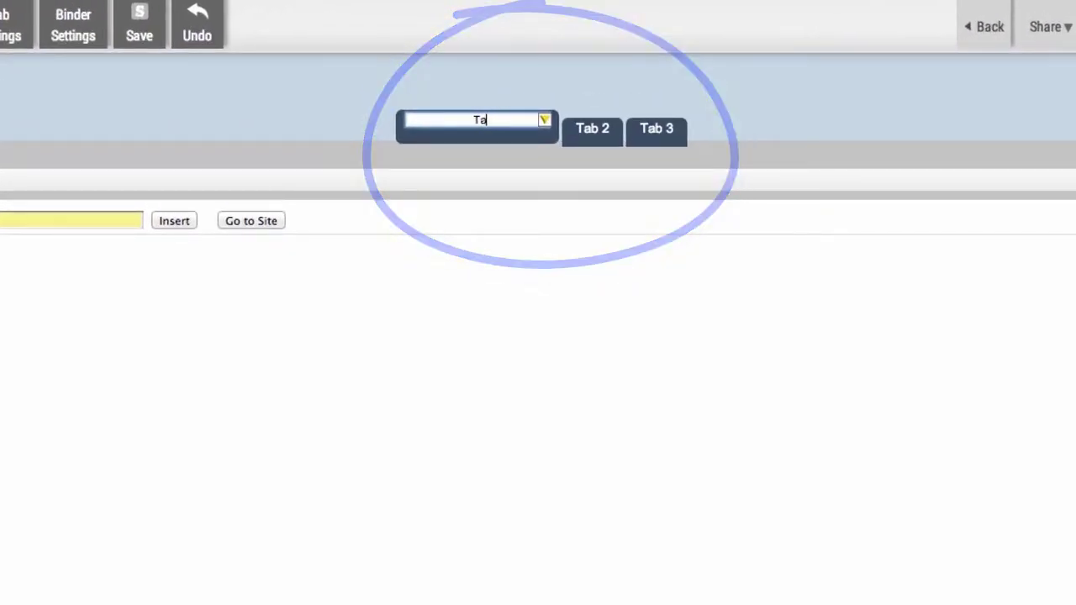
type("Introduction")
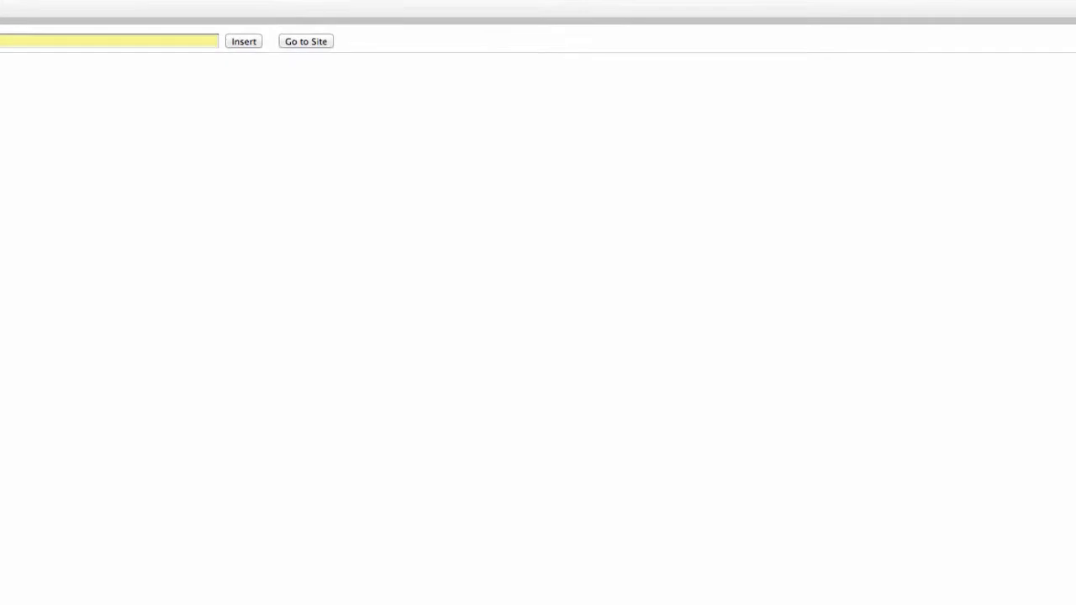
Step: In the binder settings, change the description to REMC Connected Educators and shorten the tags to REMC
left_click(247, 18)
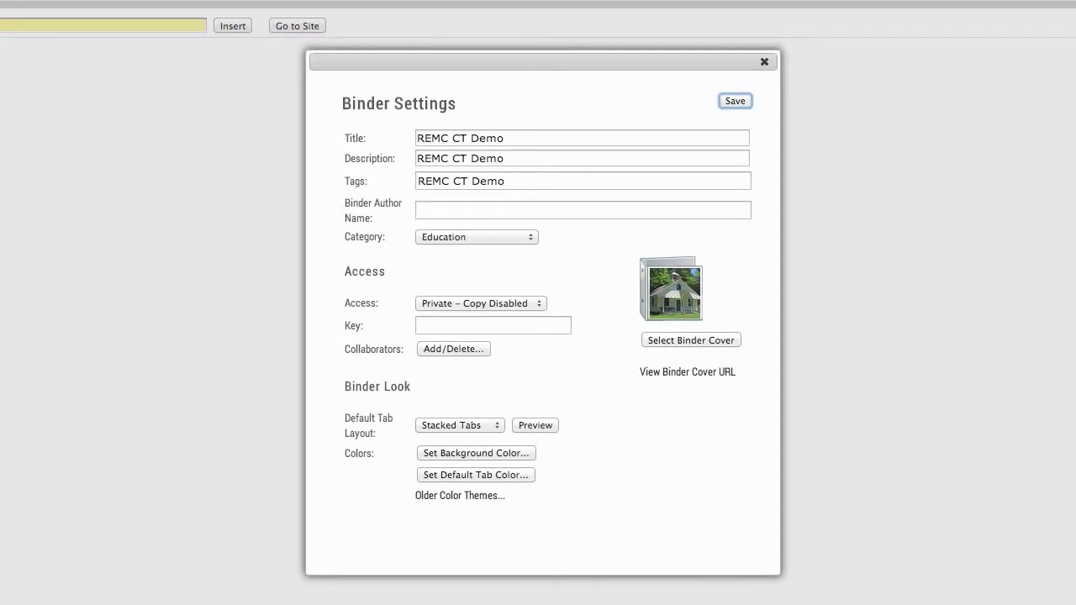
left_click_drag(506, 158, 454, 158)
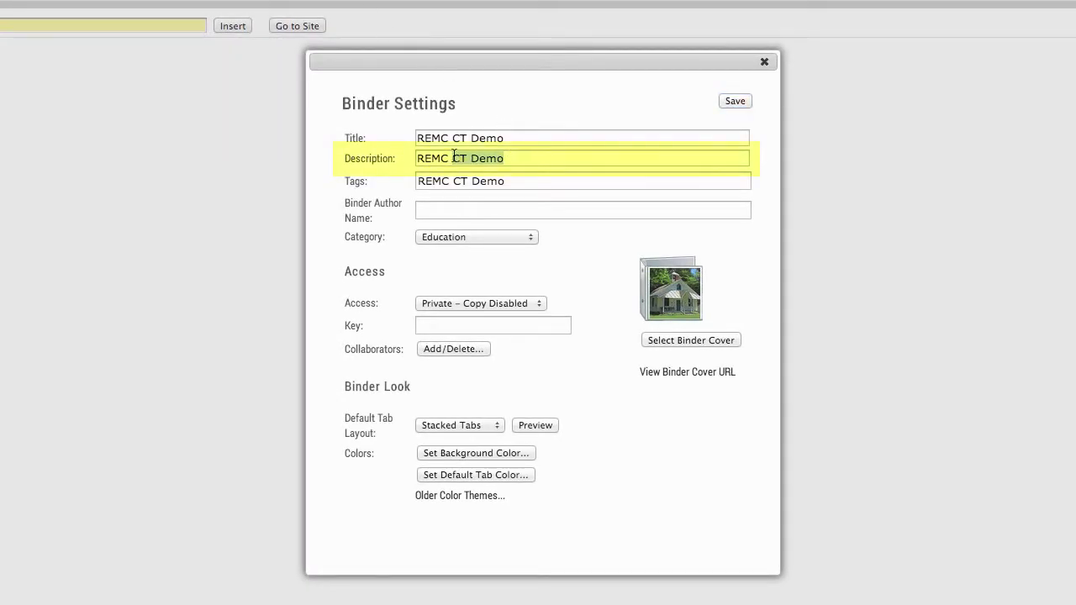
type("Conne")
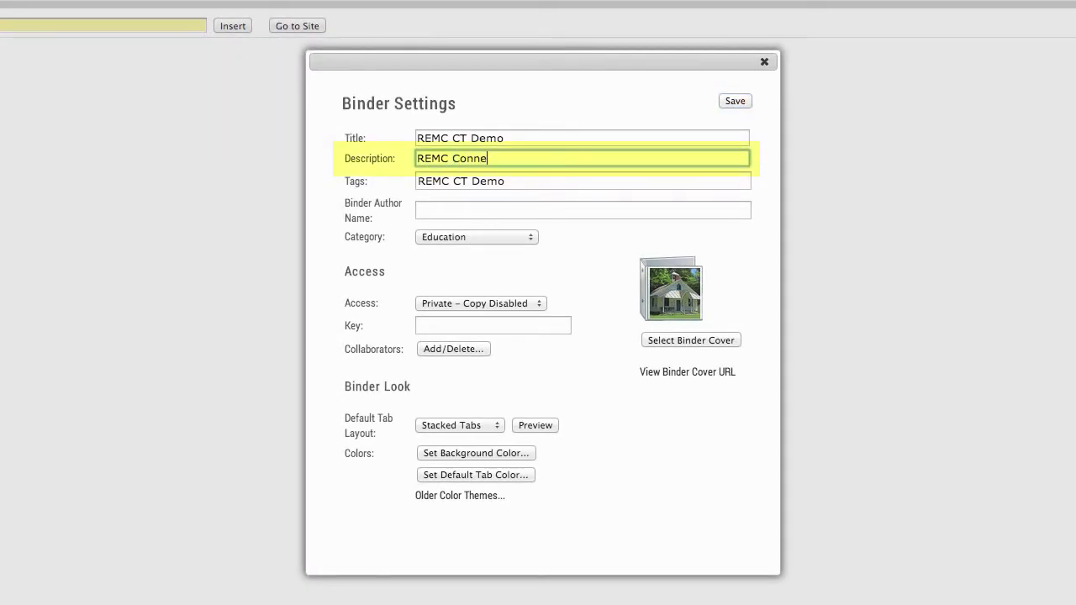
type("cted Educ")
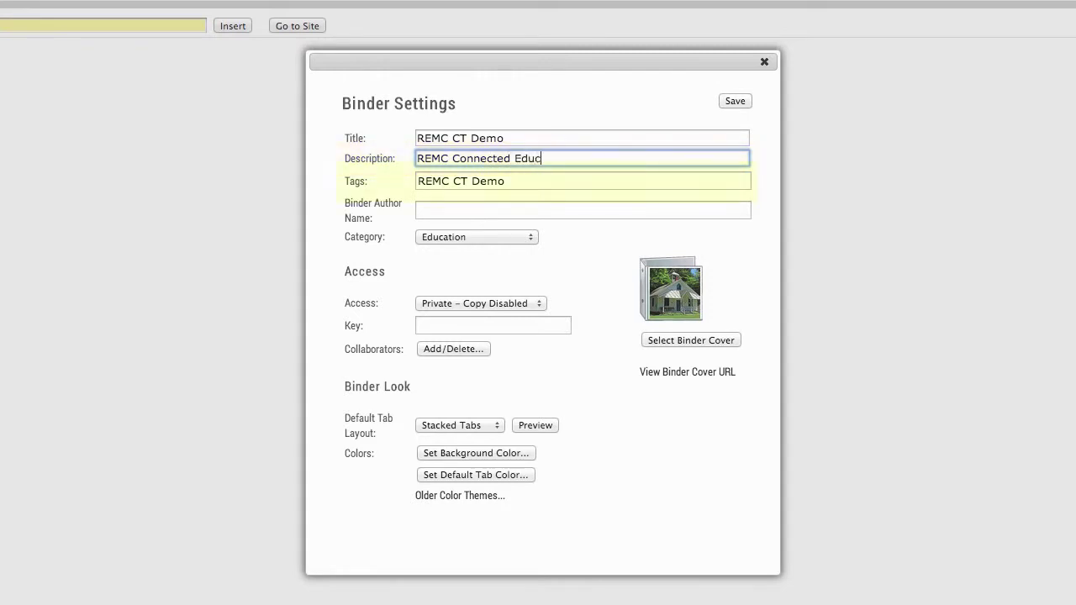
type("ators")
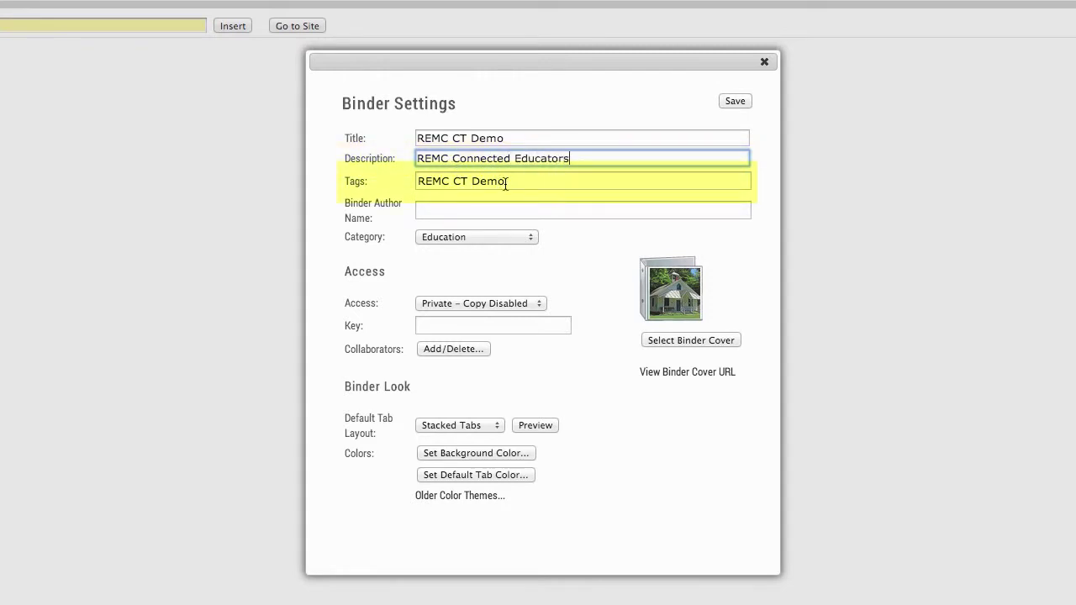
left_click_drag(504, 181, 451, 180)
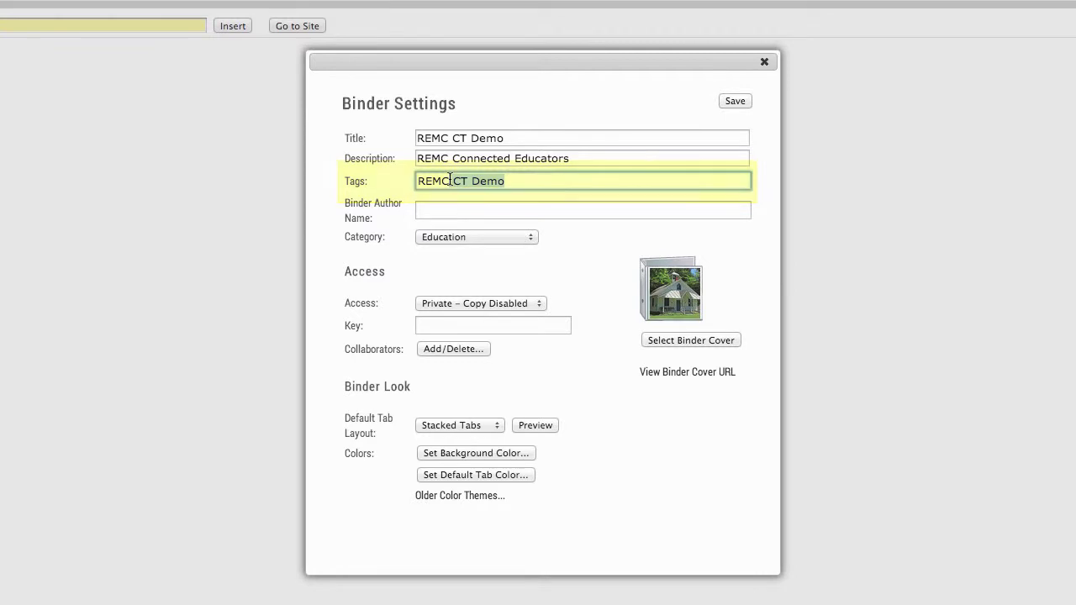
key("BackSpace")
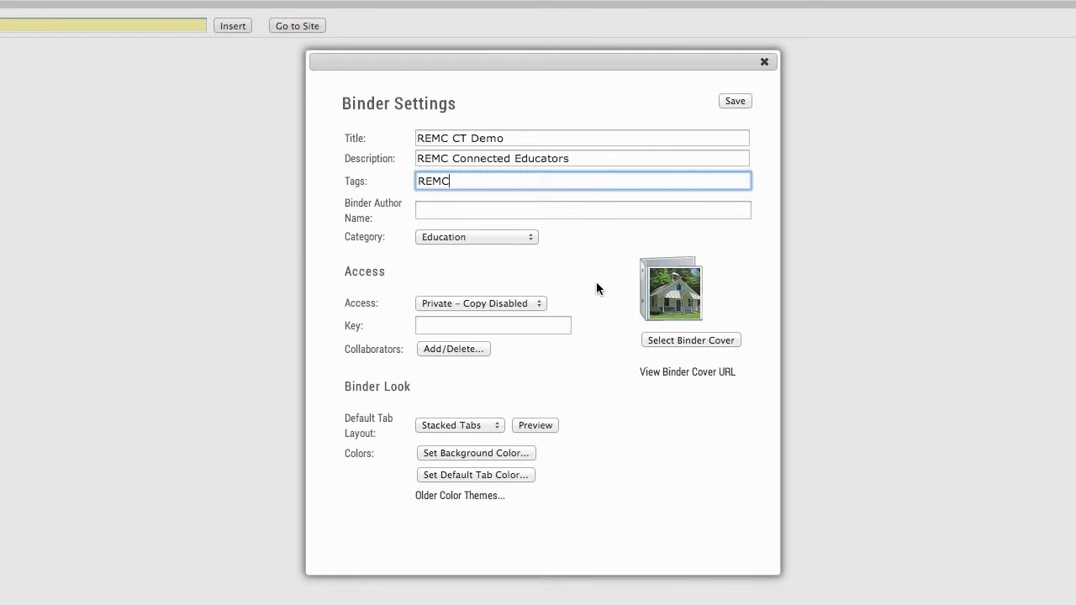
Step: Set the binder's background color to the orange-red #DD5622
left_click(514, 453)
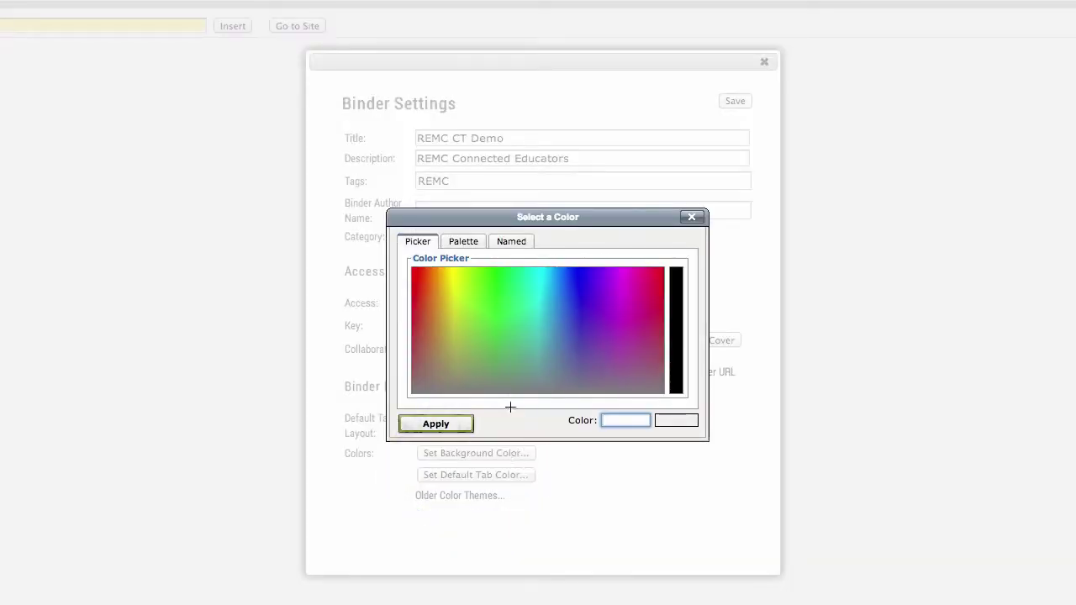
left_click(423, 300)
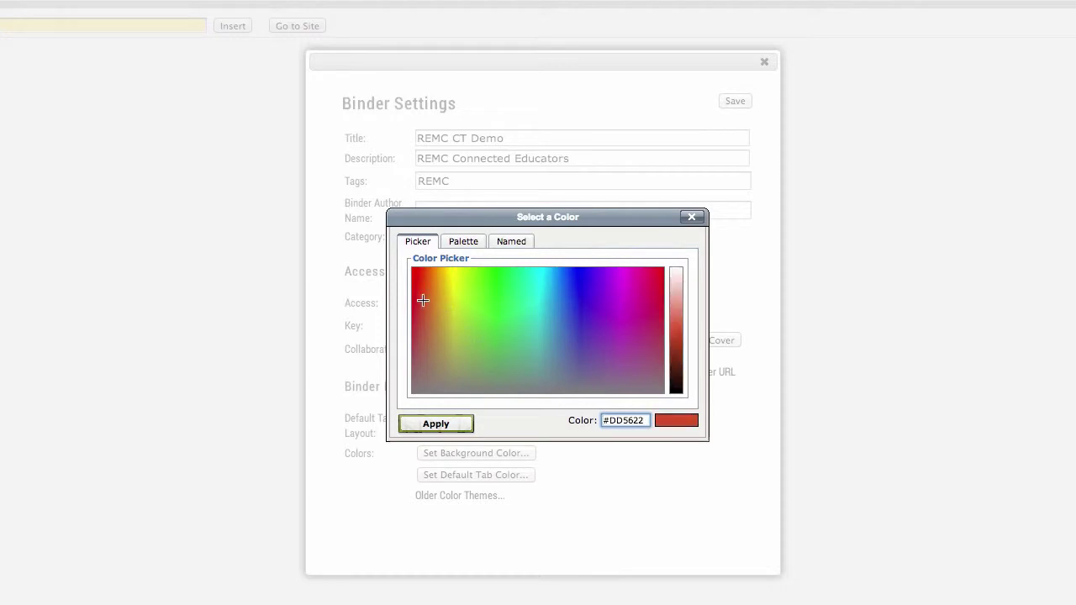
left_click(432, 425)
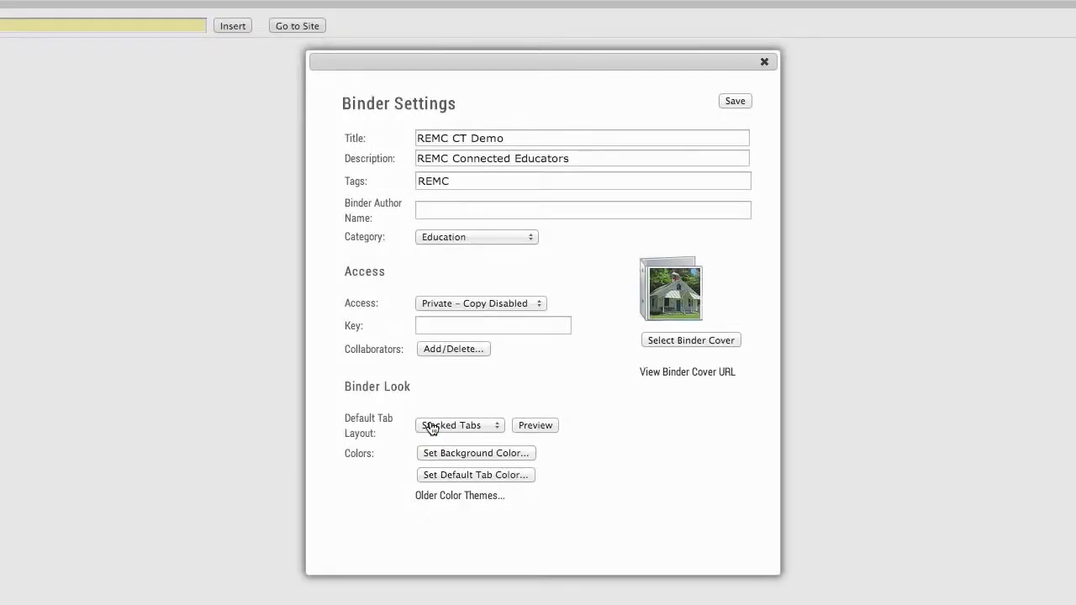
Step: Choose the Flickr photo of Bull Run School as the binder cover, and save the binder settings
left_click(679, 341)
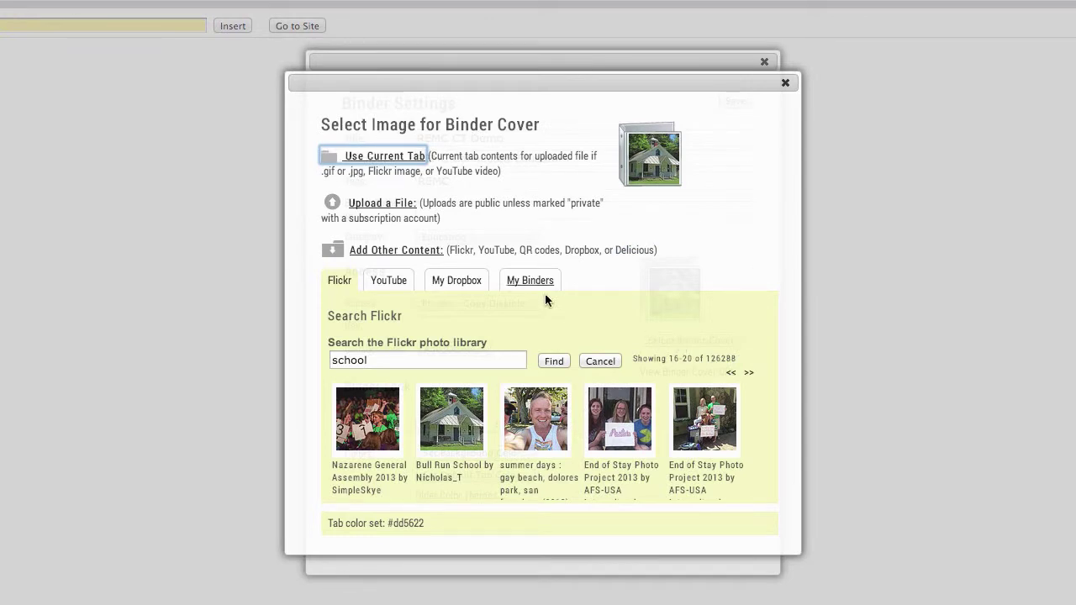
left_click(392, 252)
left_click(393, 252)
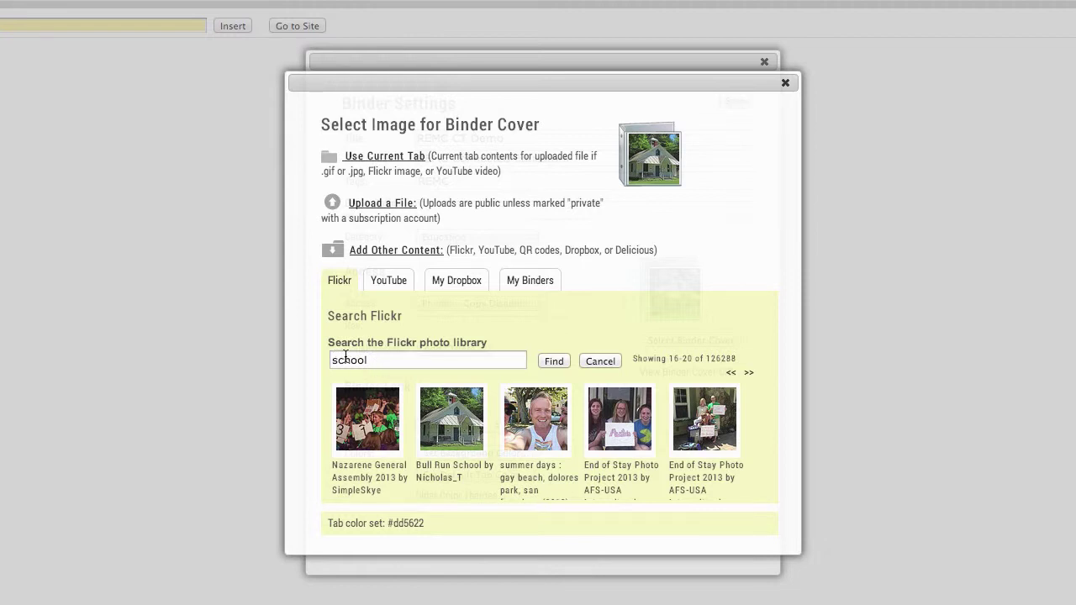
left_click(448, 446)
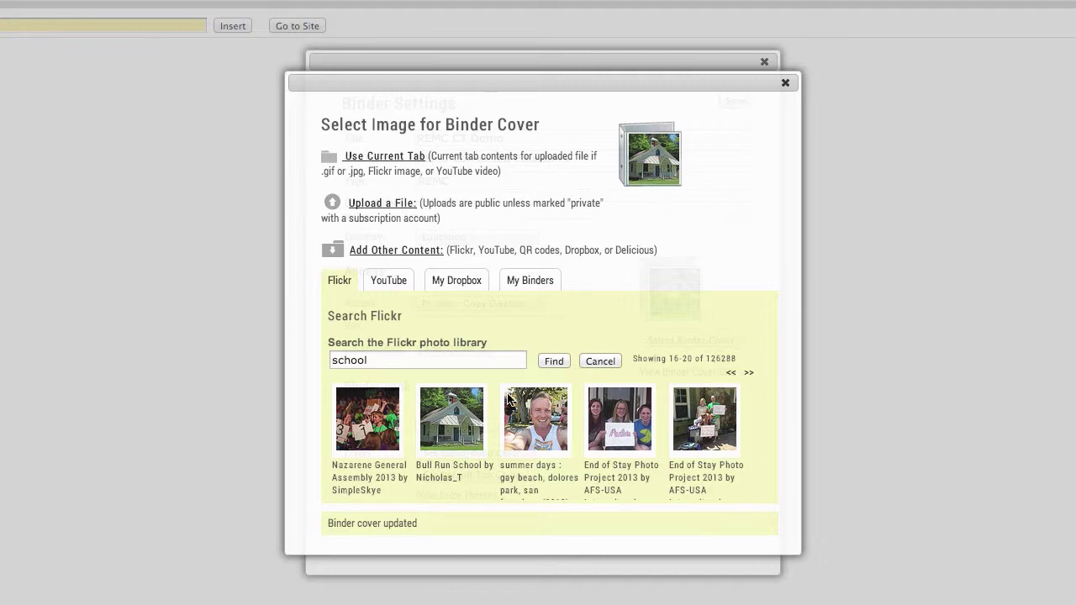
left_click(784, 84)
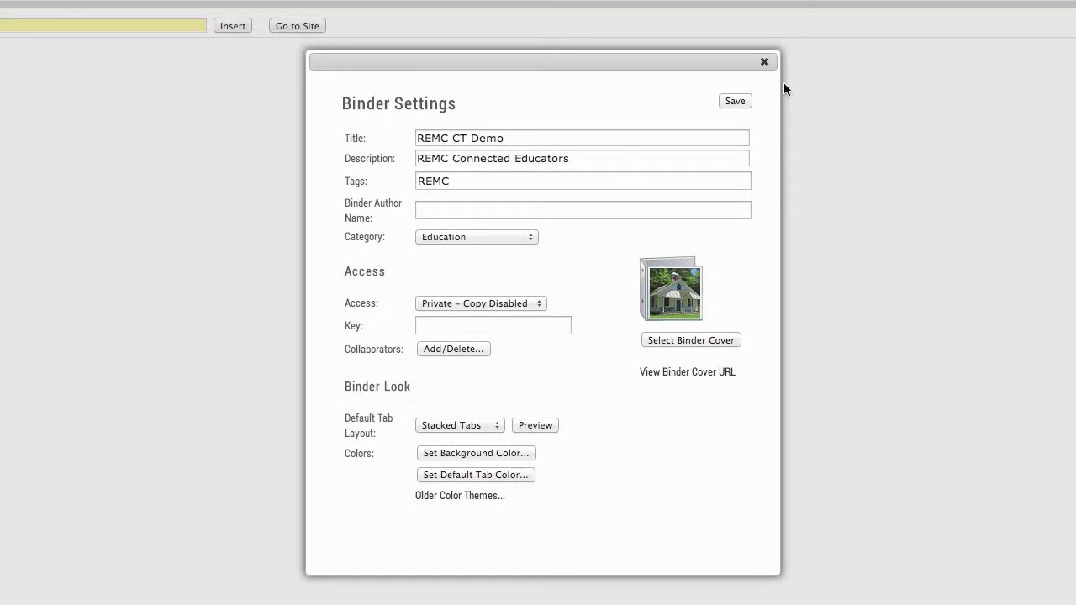
left_click(733, 101)
left_click(764, 61)
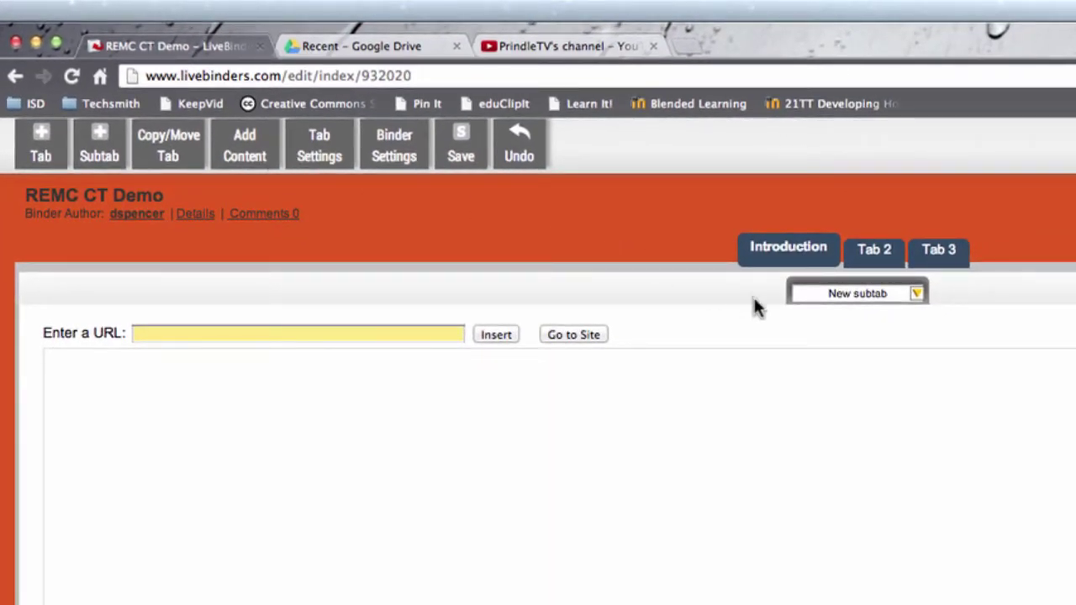
Step: Rename the new subtab under Introduction as Adding a YouTube Video
left_click(888, 294)
key("BackSpace")
key("BackSpace")
key("BackSpace")
key("BackSpace")
key("BackSpace")
key("BackSpace")
key("BackSpace")
key("BackSpace")
key("BackSpace")
key("BackSpace")
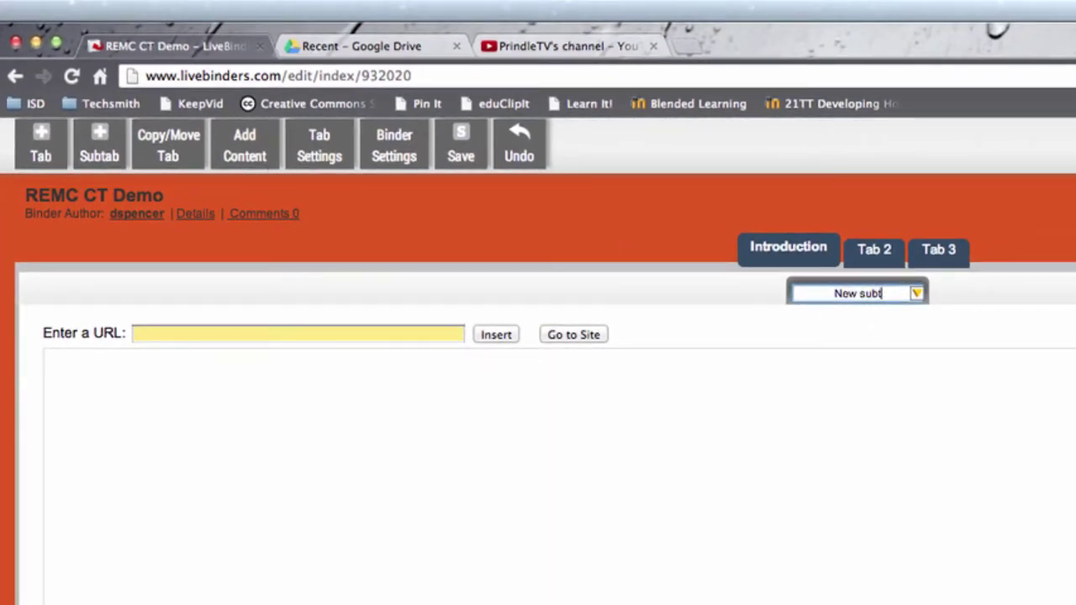
type("Adding a YouTube Vid")
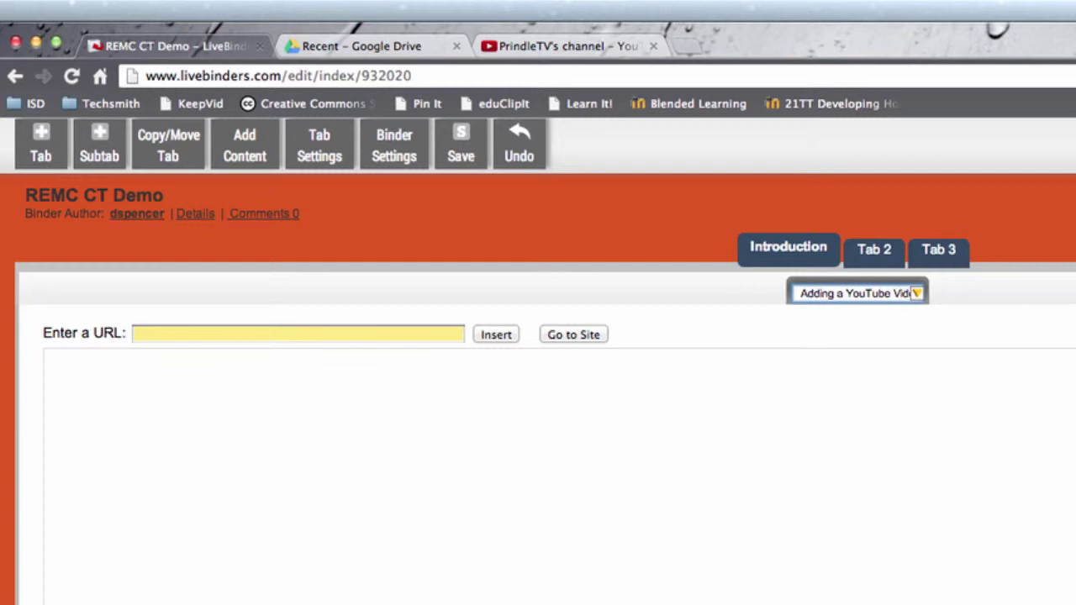
type("e")
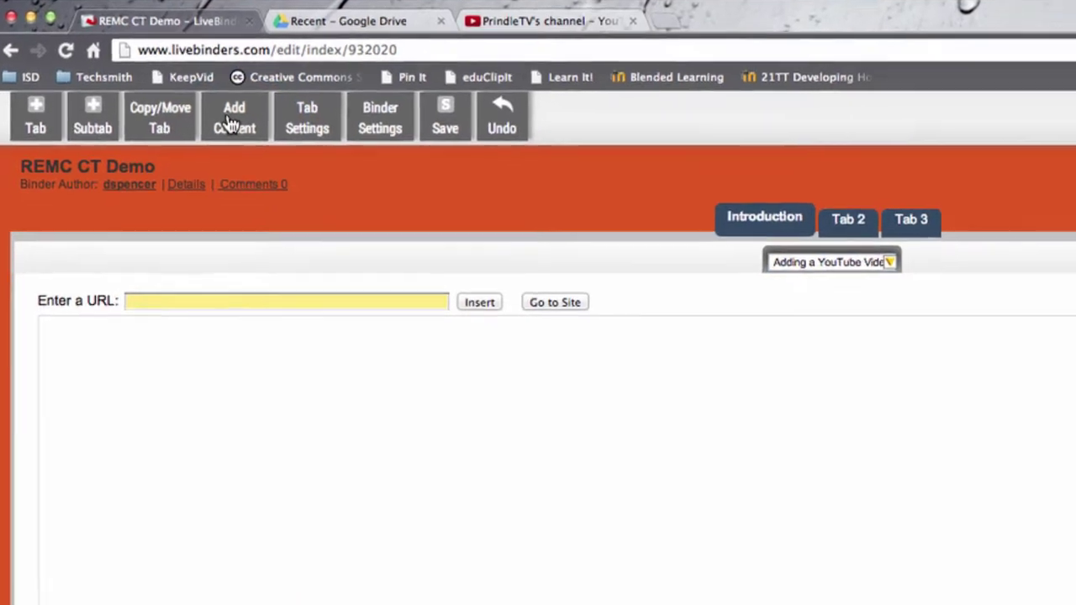
Step: Search YouTube for "hot zone" as added content and insert a found video into the Adding a YouTube Video subtab
left_click(232, 124)
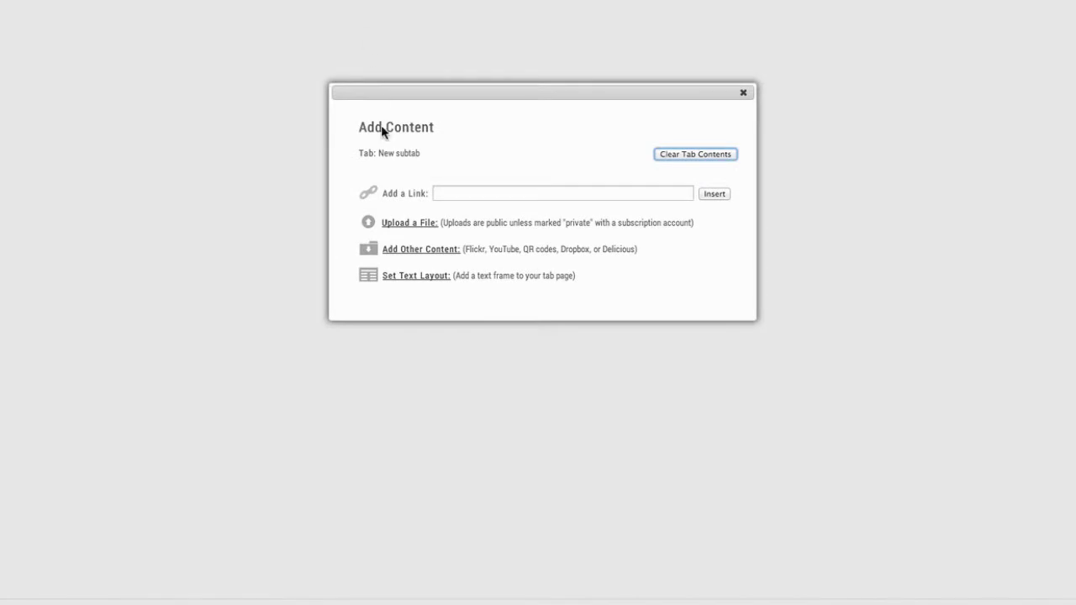
left_click(401, 253)
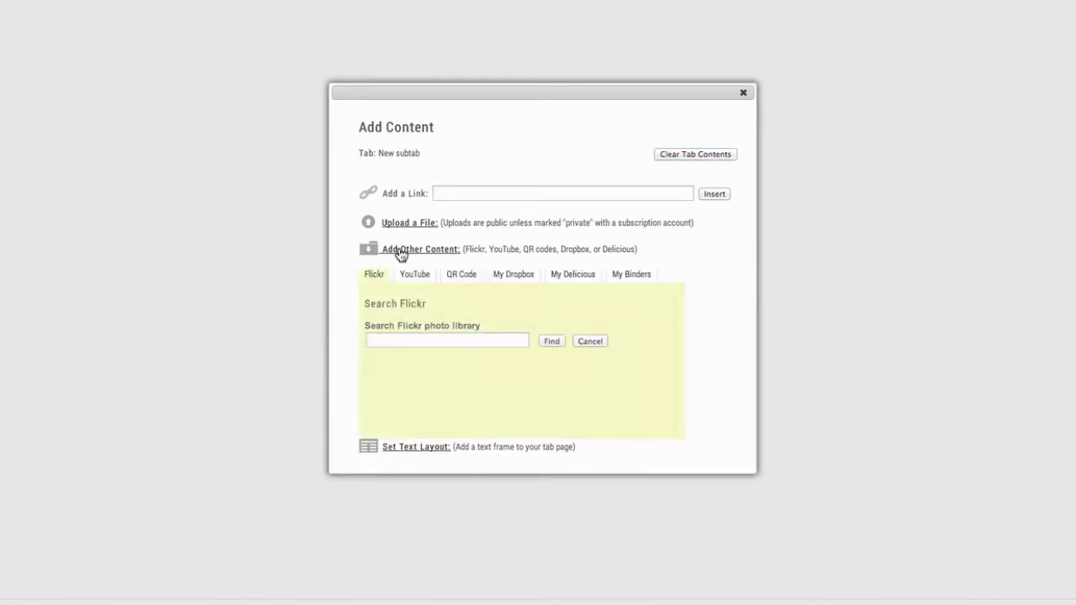
left_click(412, 278)
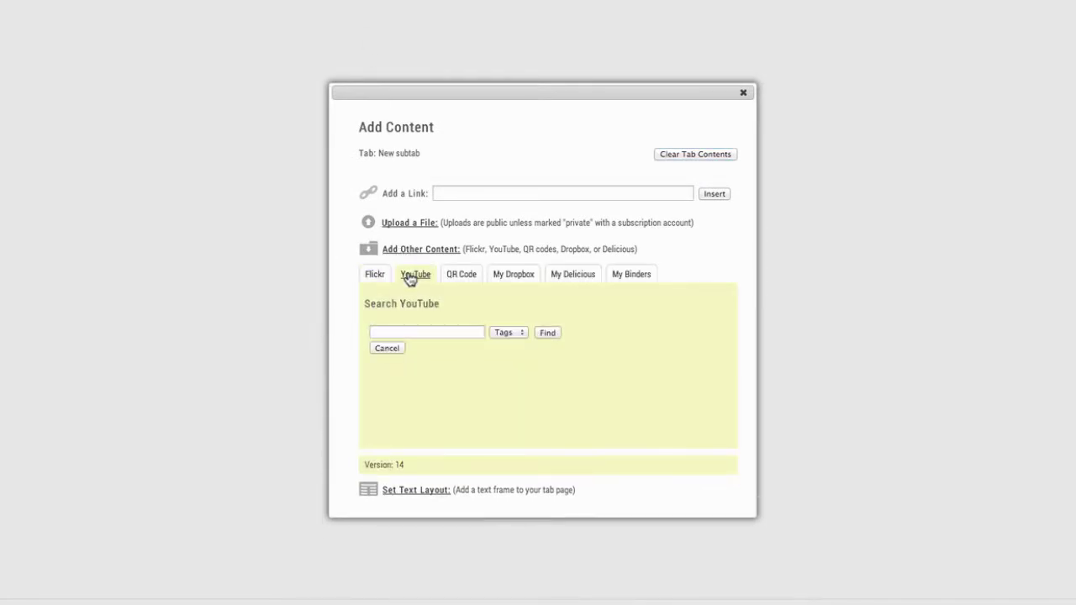
left_click(401, 332)
type("hot zo")
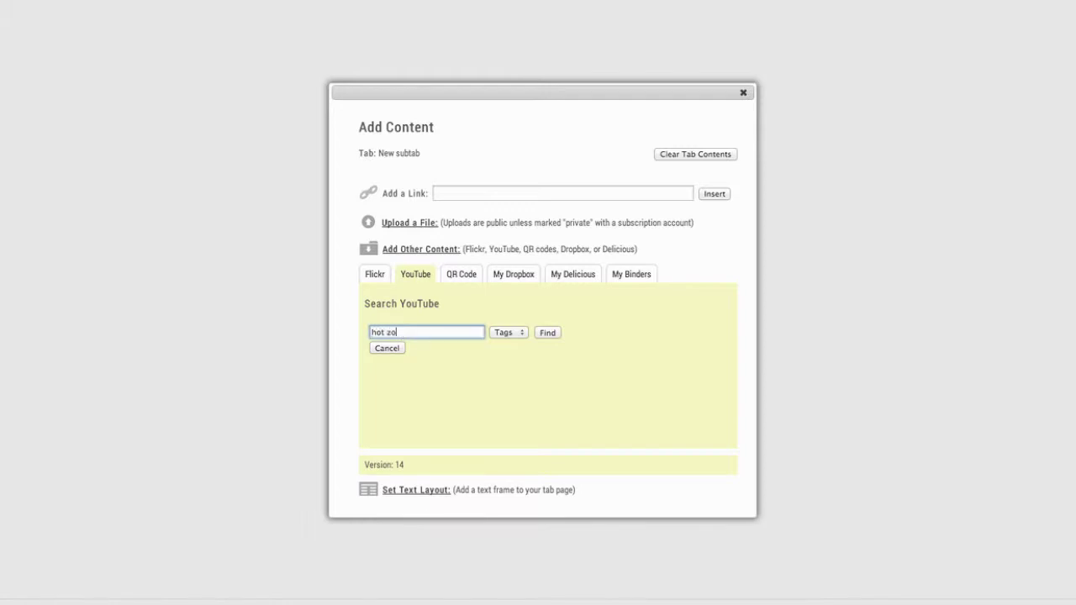
type("ne")
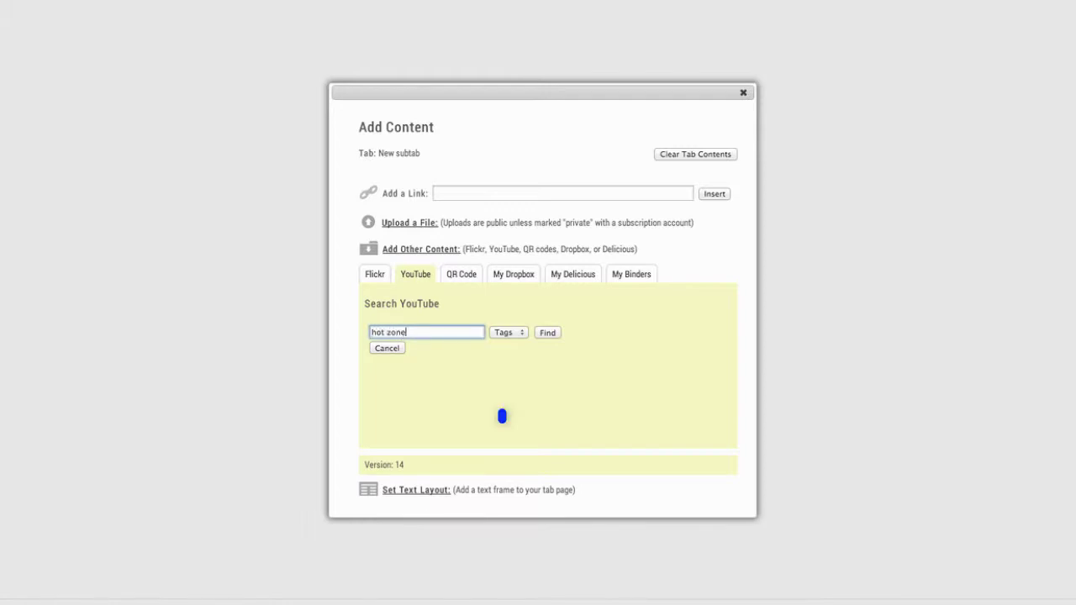
left_click(548, 334)
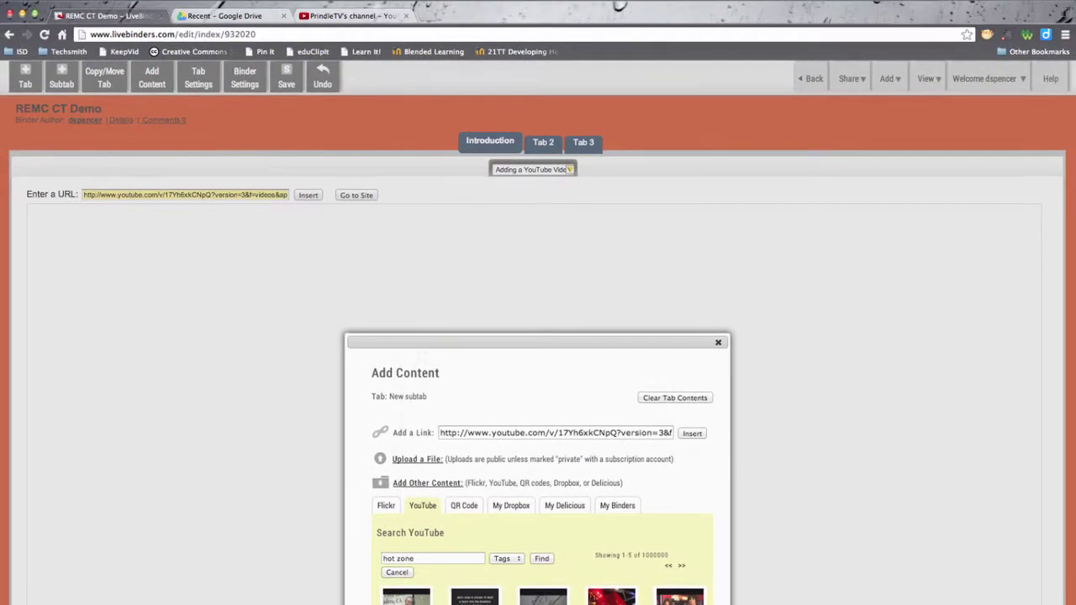
left_click(715, 342)
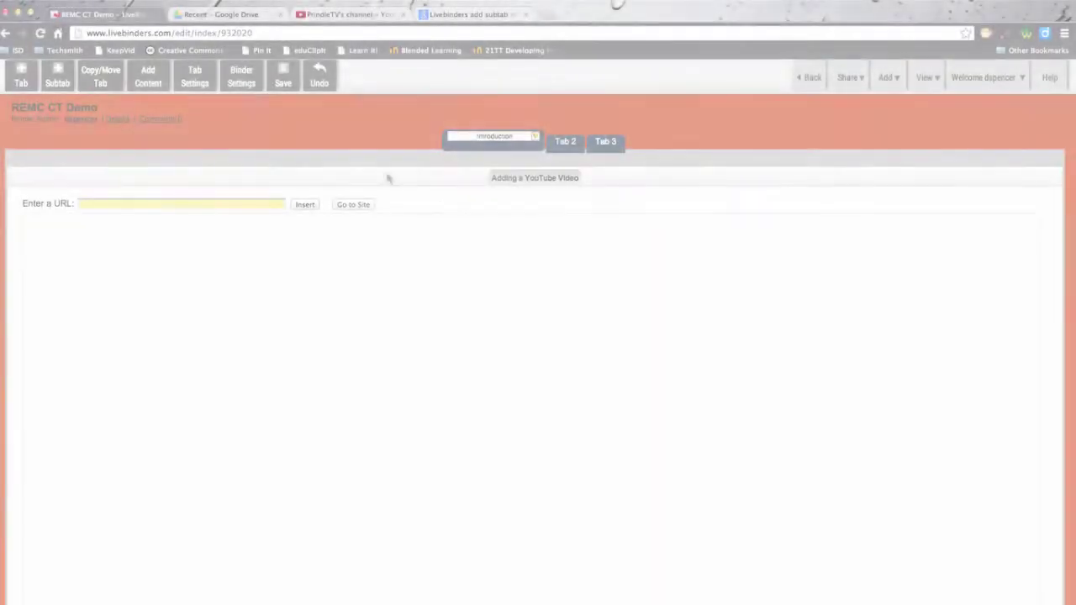
Step: Add a new subtab under Introduction and name it Another YT Video
left_click(57, 74)
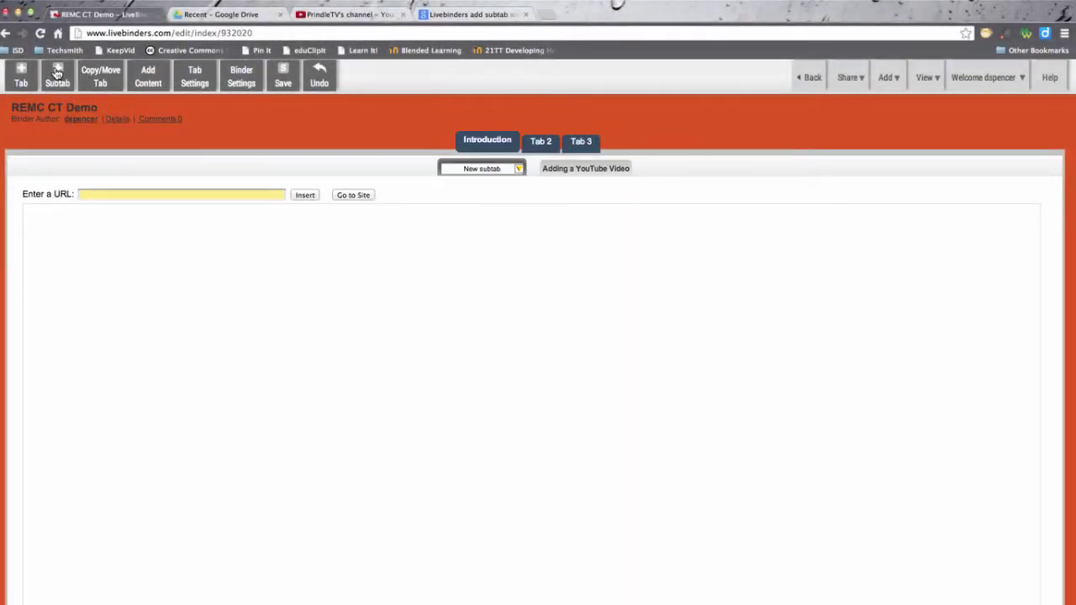
left_click(501, 169)
key("BackSpace")
key("BackSpace")
key("BackSpace")
key("BackSpace")
key("BackSpace")
key("BackSpace")
key("BackSpace")
key("BackSpace")
key("BackSpace")
key("BackSpace")
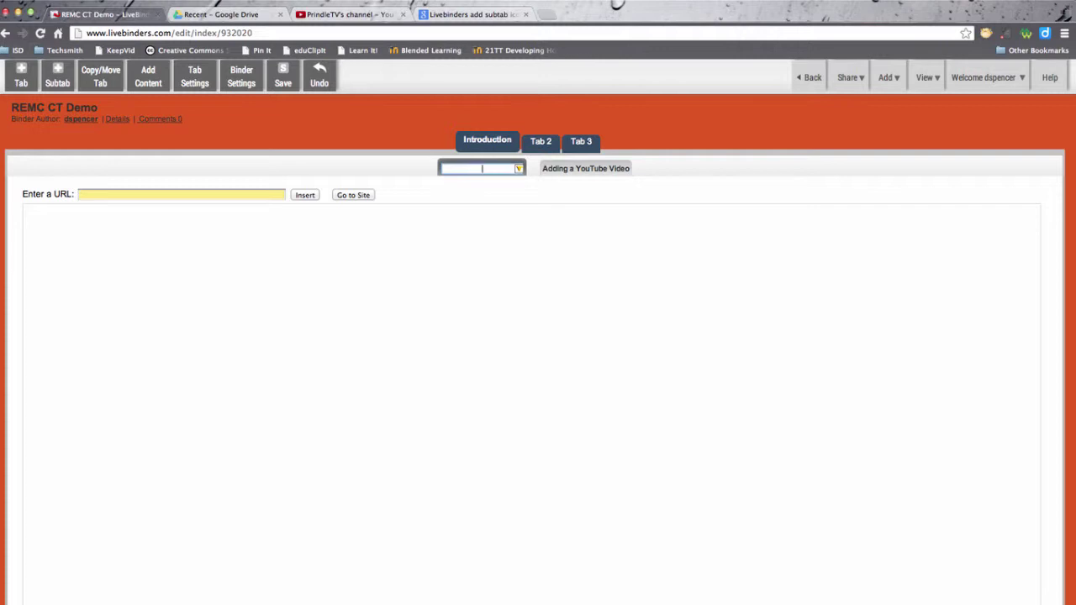
type("Another YT Video")
key("Return")
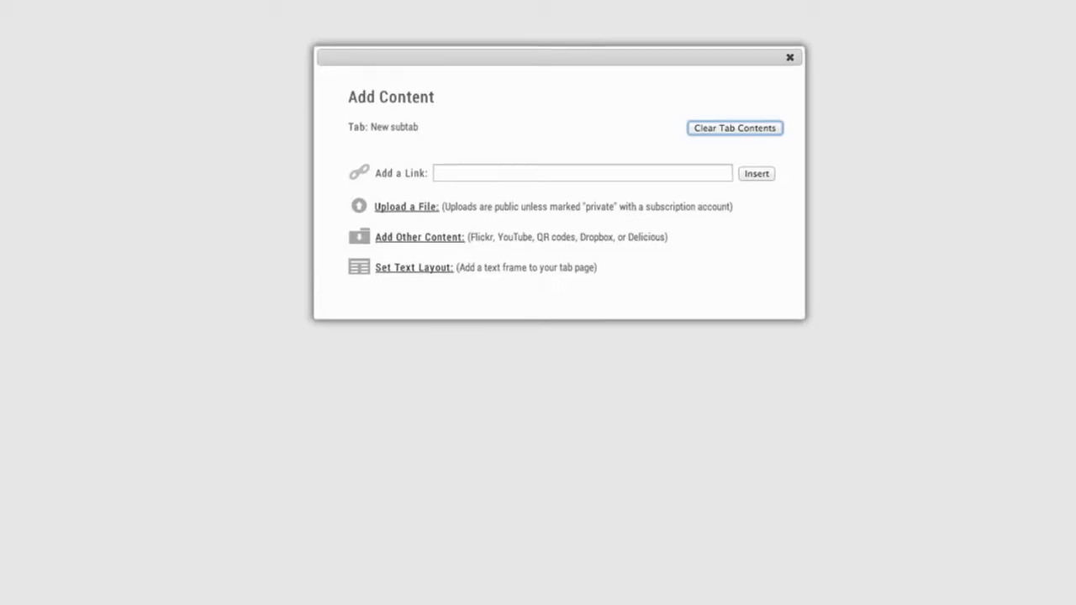
Step: Search YouTube by user for PrindleTV as added content and insert the Introduction to Acids video into the new subtab
left_click(418, 240)
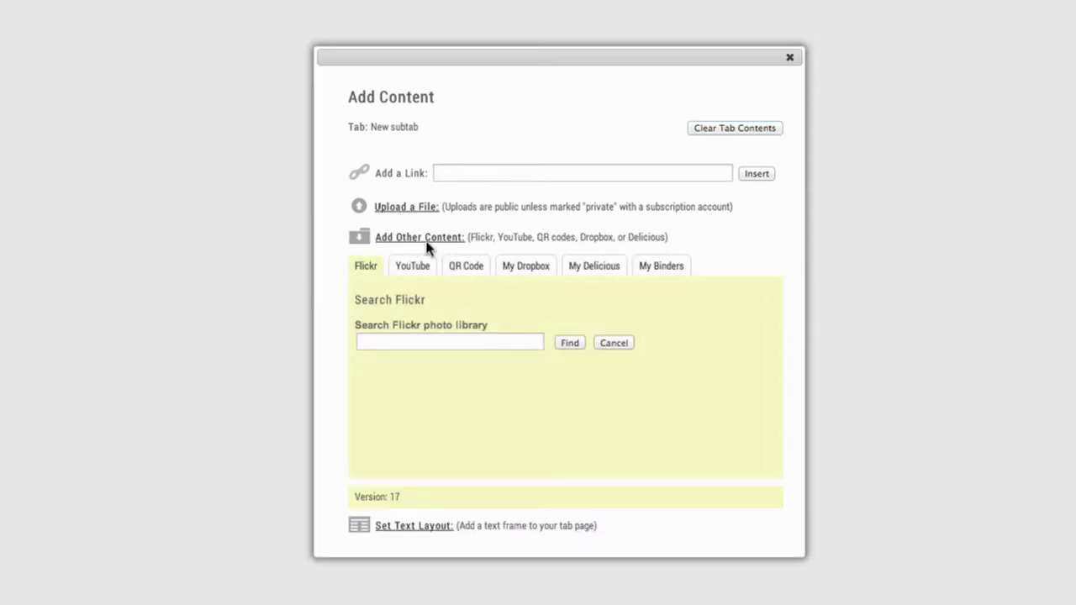
left_click(413, 268)
left_click(418, 333)
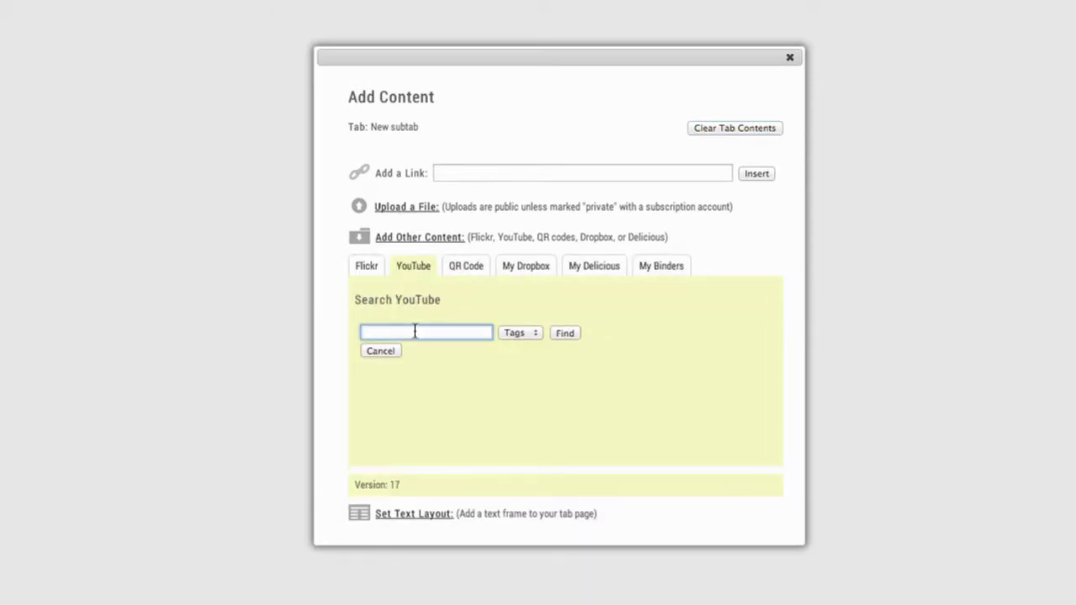
type("Prindle")
key("BackSpace")
key("BackSpace")
left_click(529, 333)
left_click(528, 343)
left_click(563, 335)
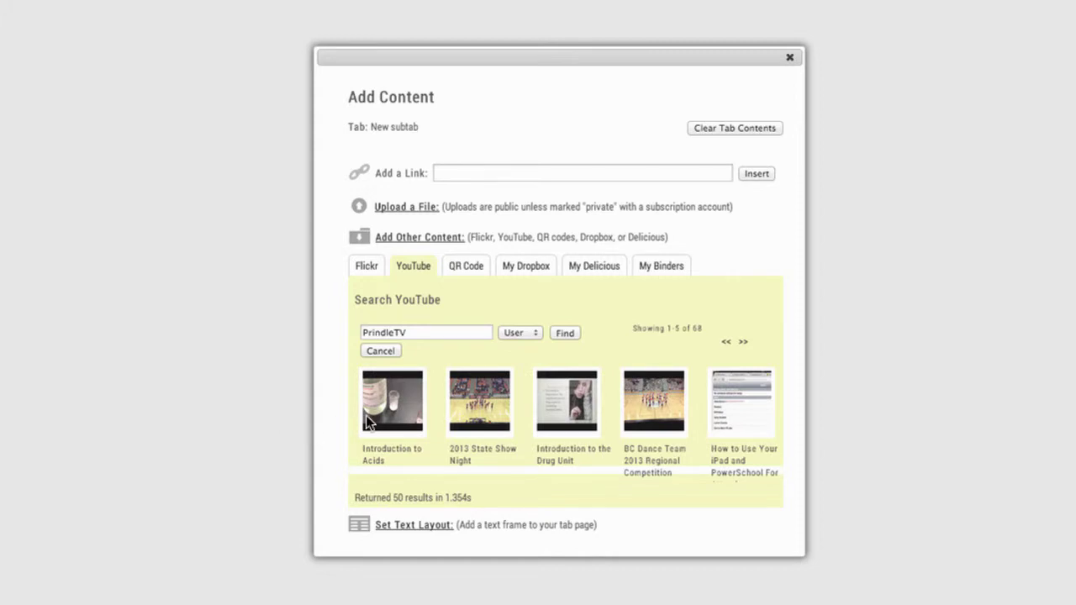
left_click(366, 418)
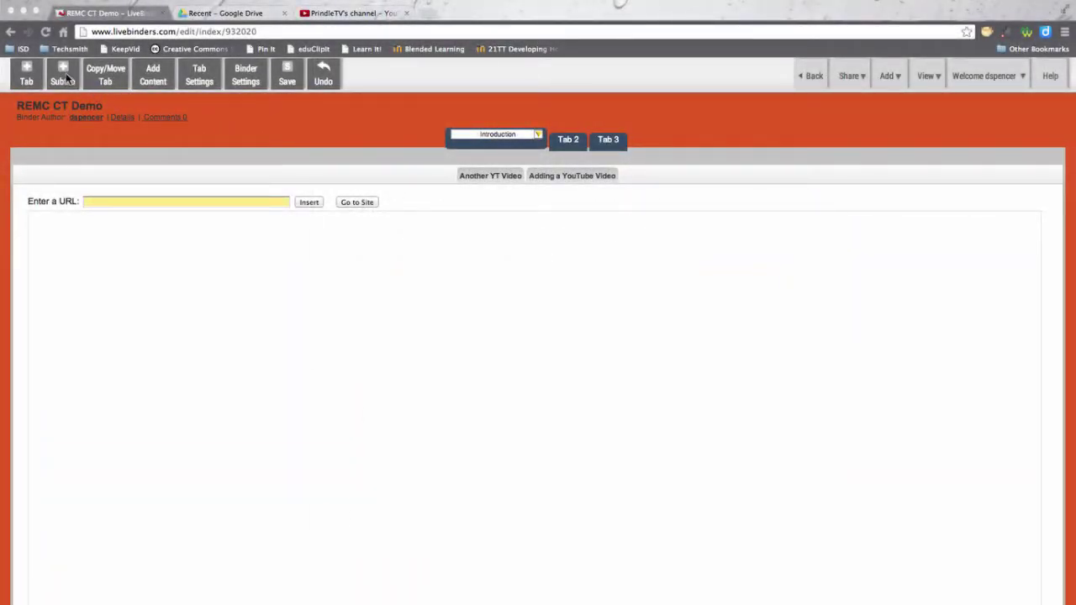
Step: Add another subtab under Introduction and name it Add a Google Doc
left_click(62, 74)
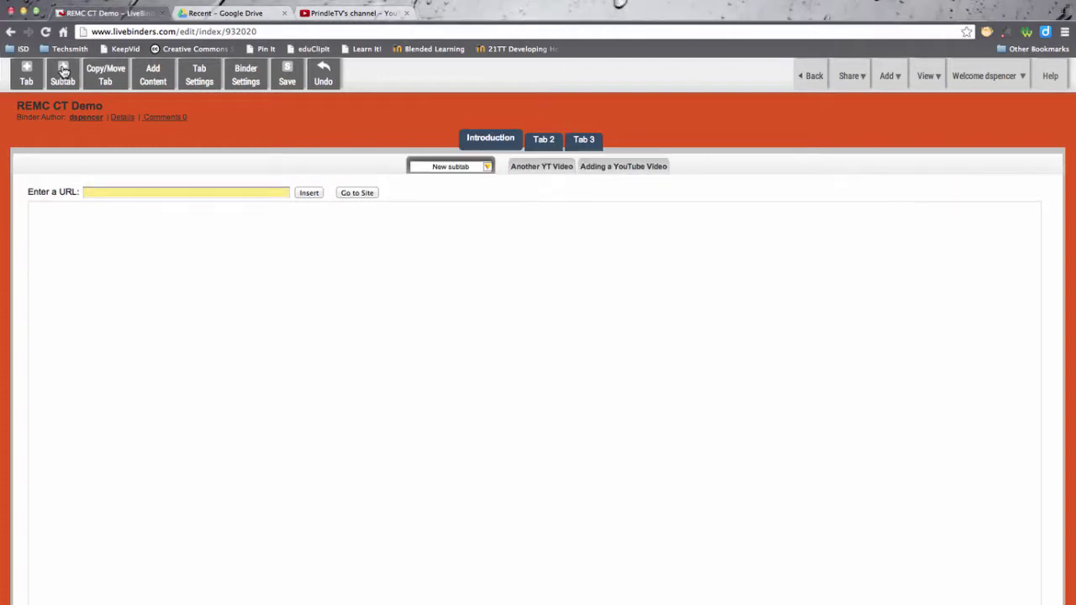
left_click(440, 167)
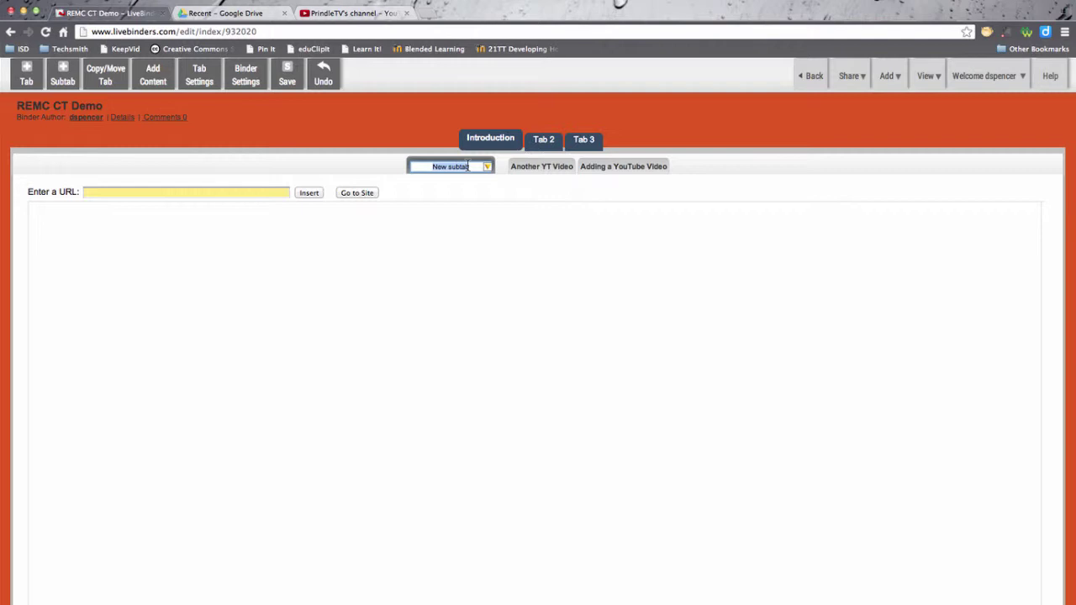
type("Add a Google Doc")
left_click(476, 241)
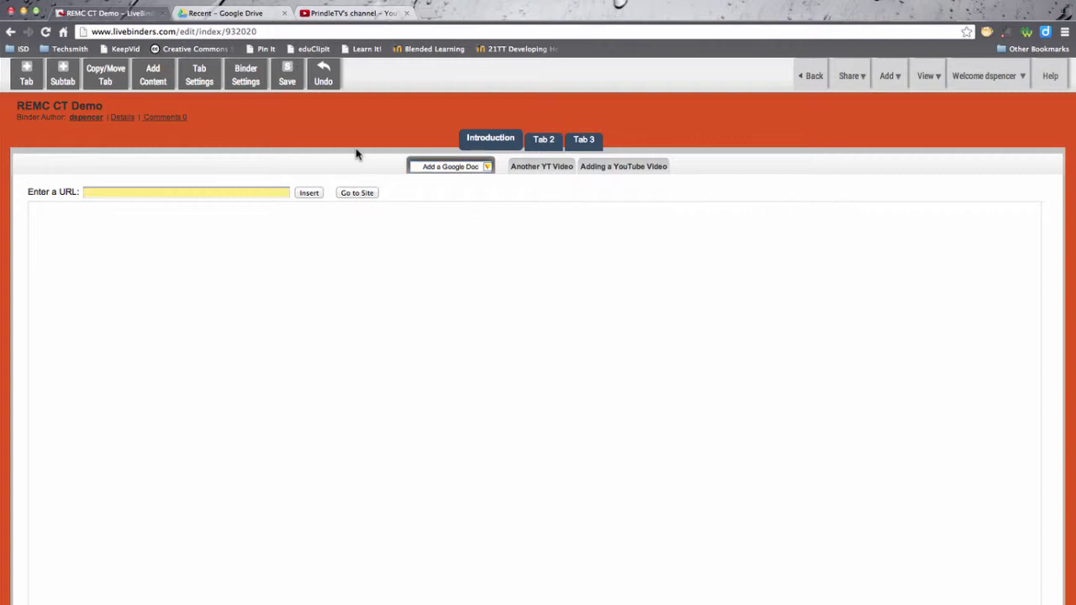
Step: Switch to Google Drive, open the Making Content Available 24/7 - Screencasting in the Classroom presentation, and copy its sharing link
left_click(238, 15)
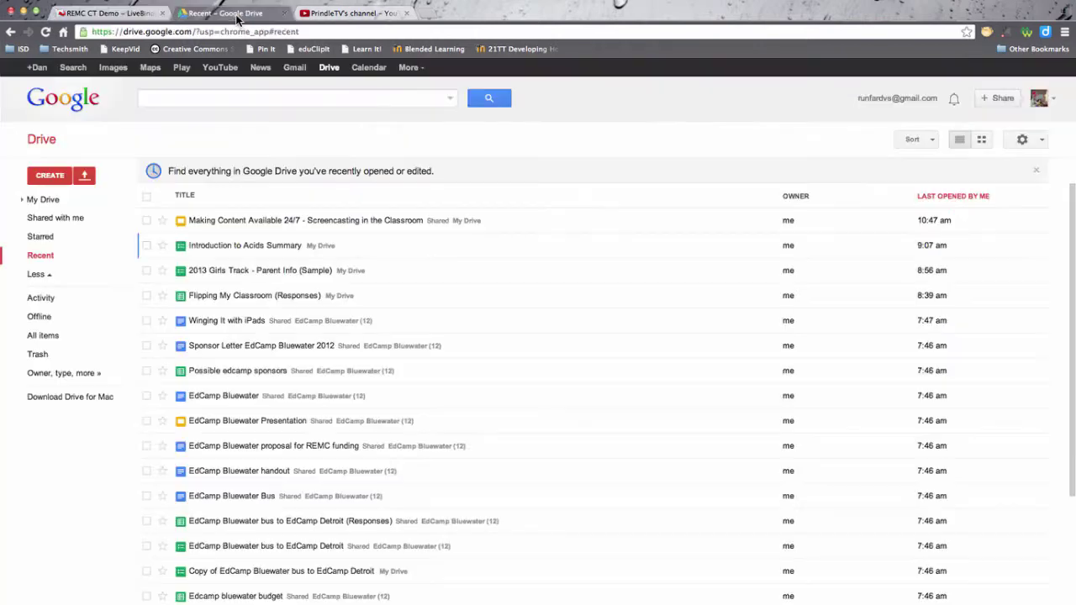
left_click(247, 222)
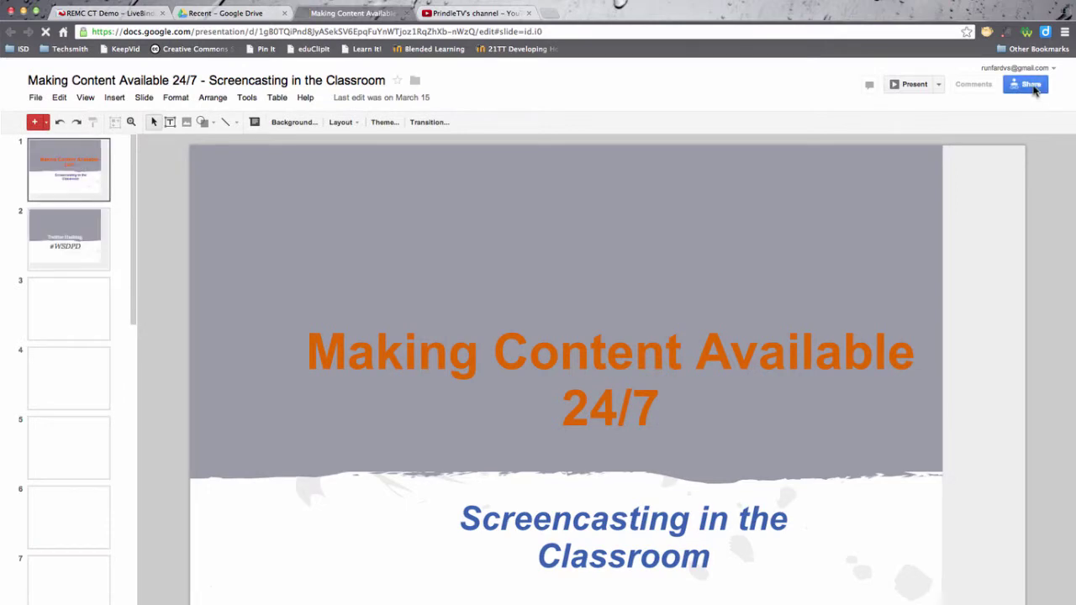
left_click(1034, 89)
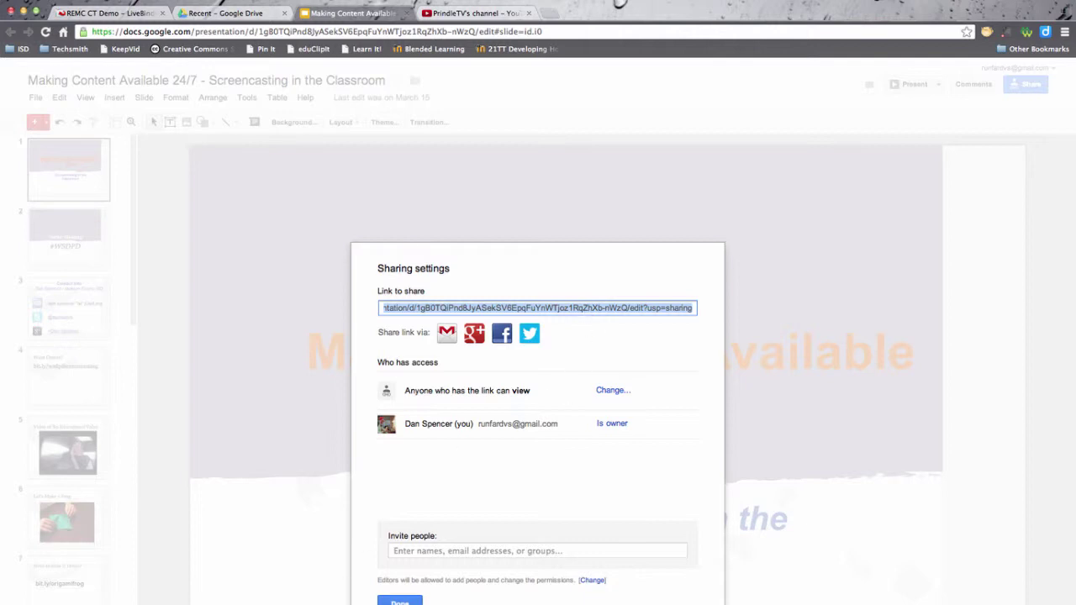
left_click(399, 602)
Step: Return to LiveBinders and insert the copied presentation link as the content of the Add a Google Doc subtab
left_click(107, 13)
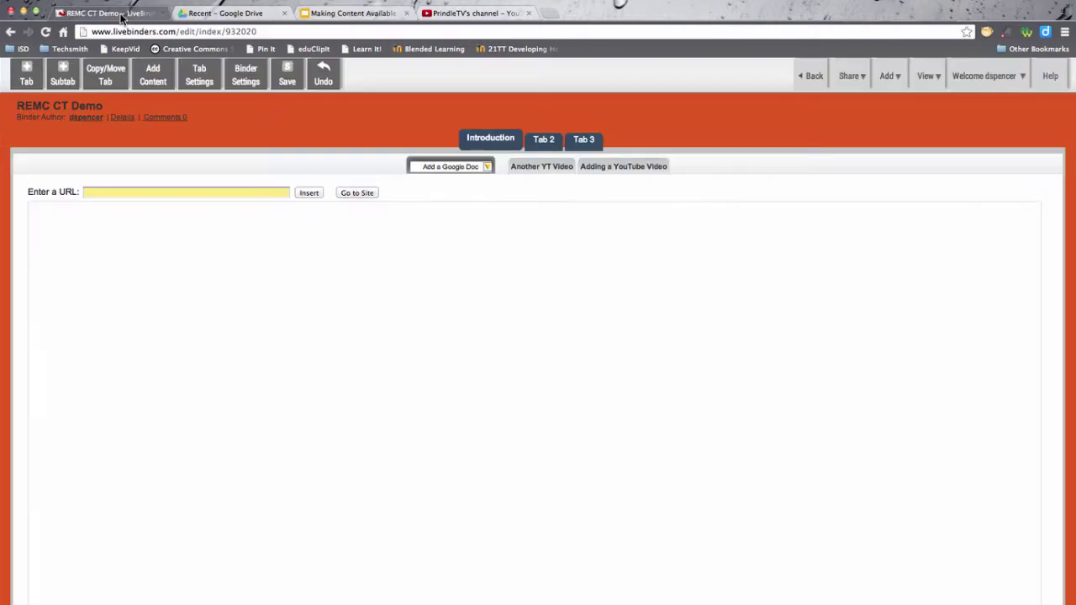
left_click(145, 192)
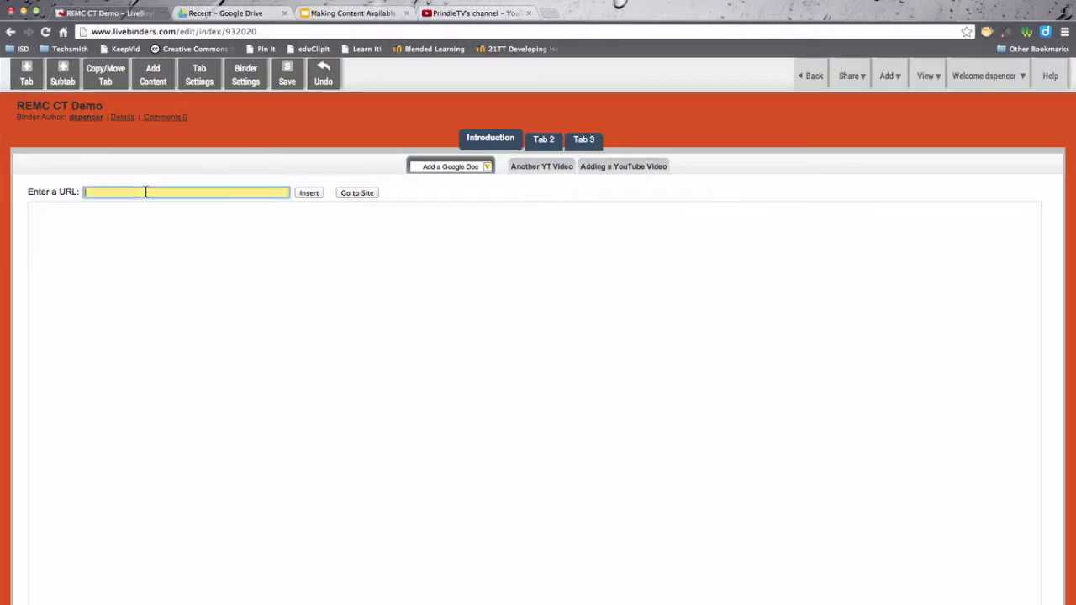
key("super+v")
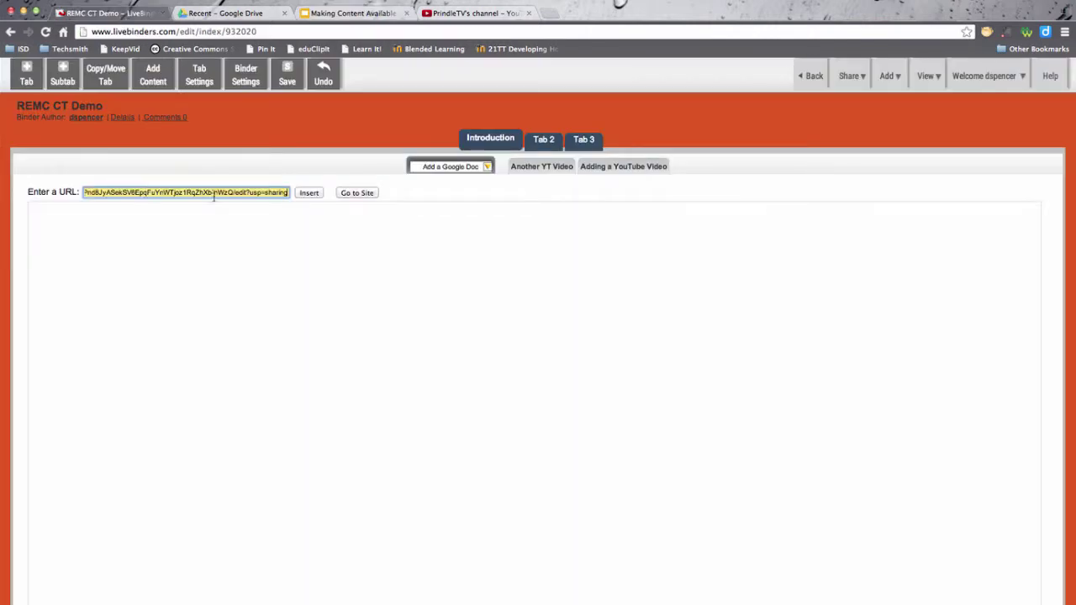
left_click(309, 192)
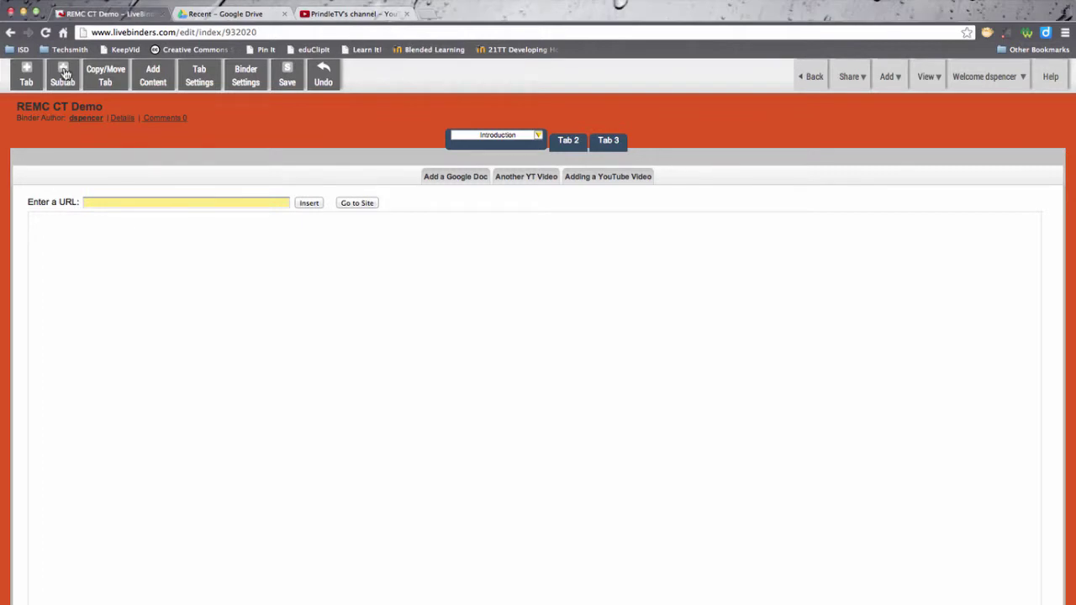
Step: Add a further subtab under Introduction and name it Add a Google Form
left_click(64, 74)
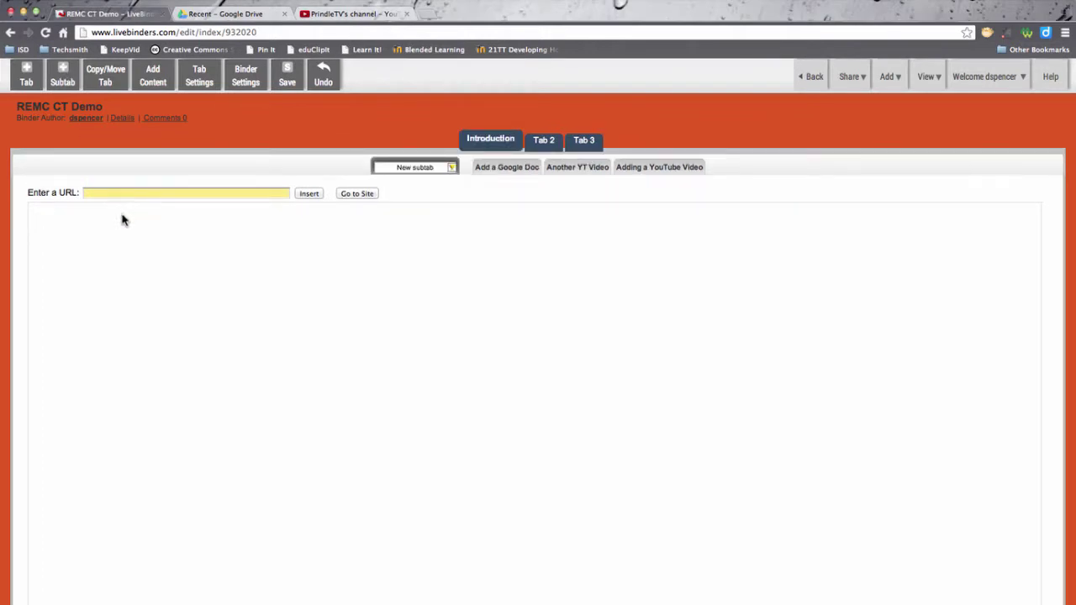
left_click(420, 168)
left_click_drag(436, 167, 397, 168)
type("Add a Google")
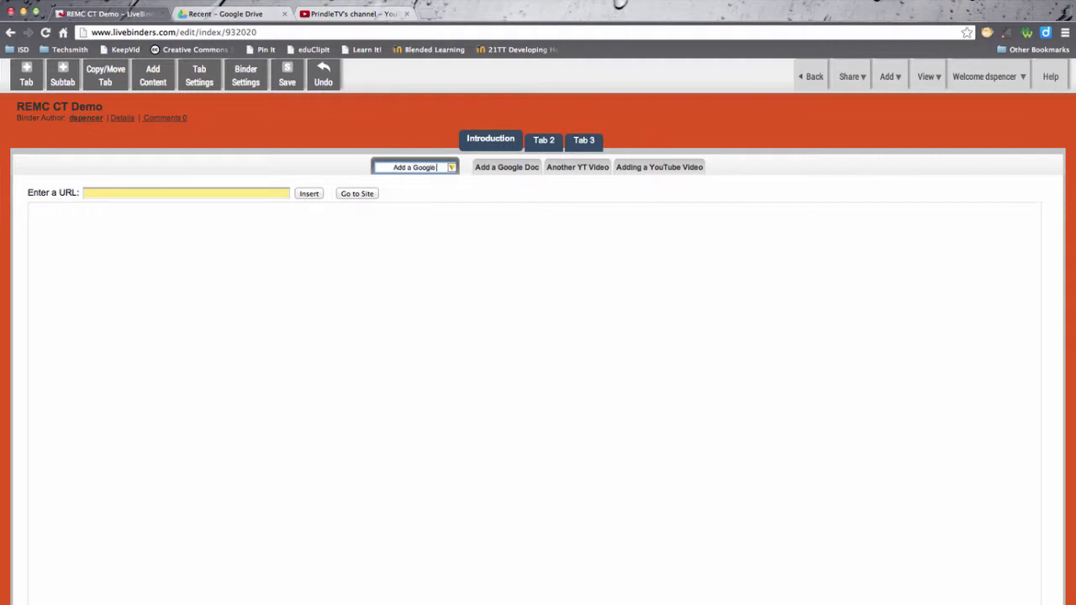
type(" Form")
Step: Switch to Google Drive, open the live form of 2013 Girls Track - Parent Info (Sample), and copy its web address
left_click(244, 15)
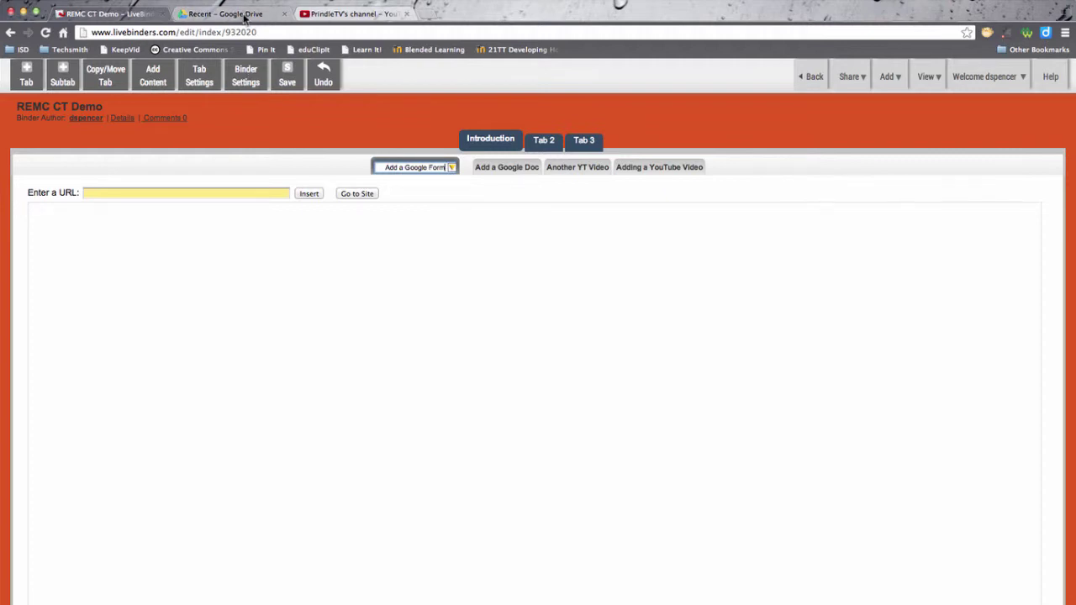
scroll(247, 224, "down", 2)
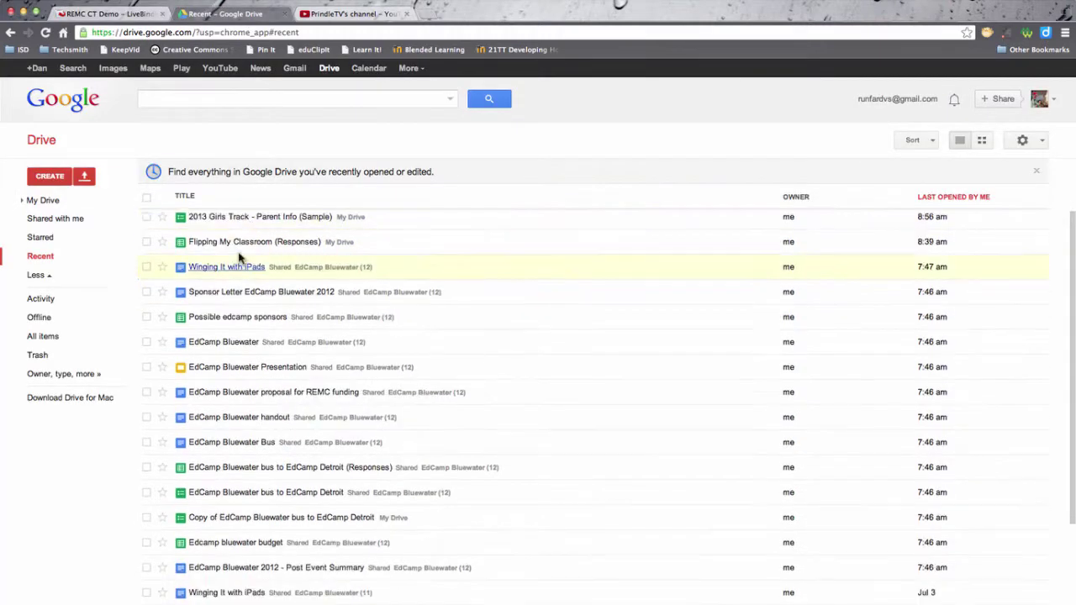
scroll(243, 248, "up", 1)
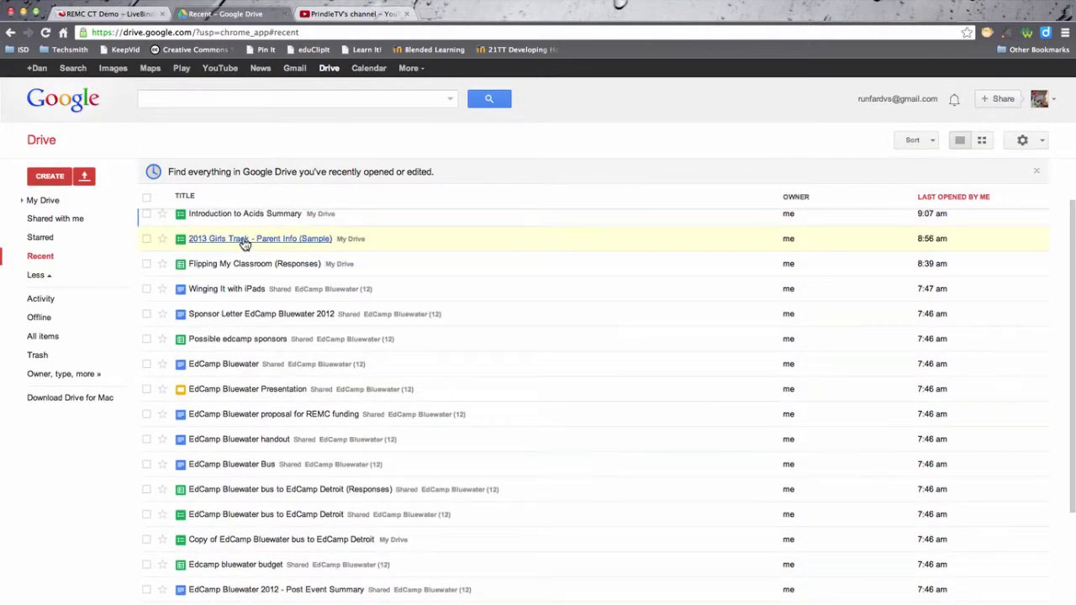
left_click(244, 240)
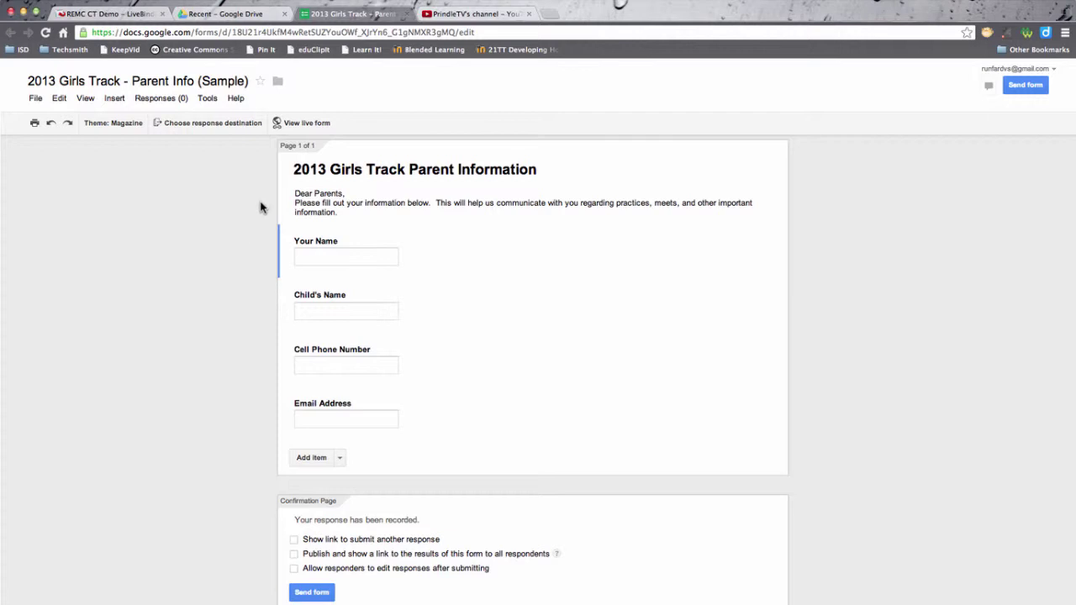
left_click(301, 122)
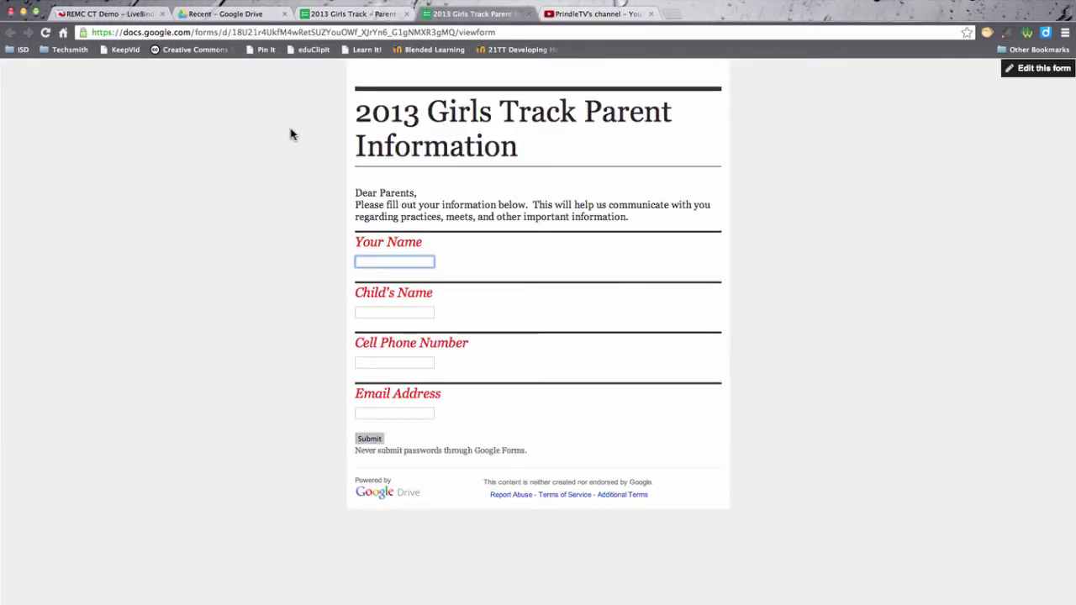
left_click(314, 31)
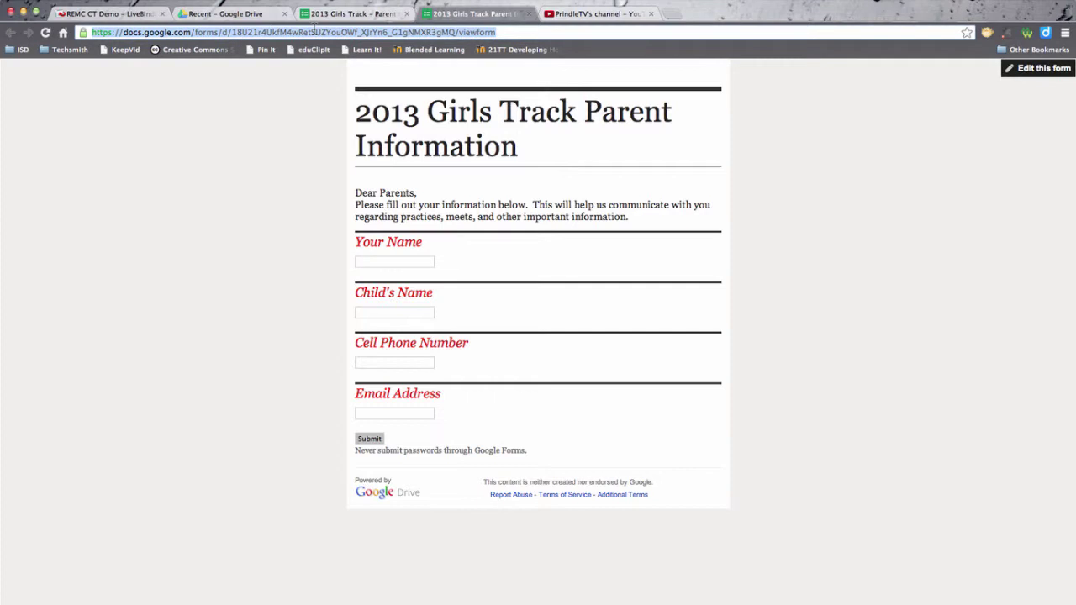
Step: Return to LiveBinders and insert the copied live form address into the Add a Google Form subtab
left_click(128, 14)
left_click(127, 193)
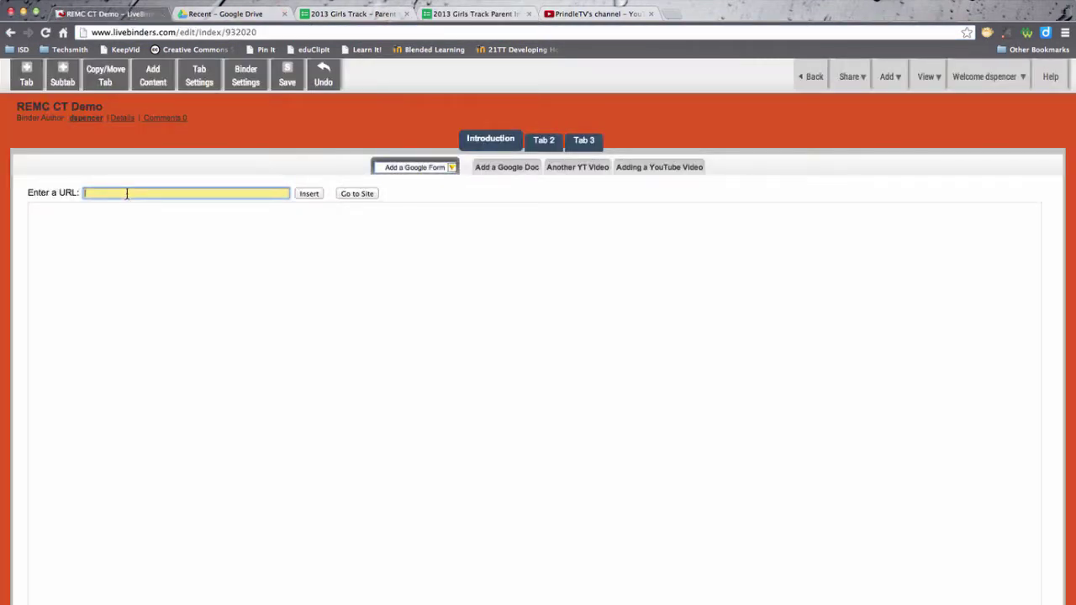
key("super+v")
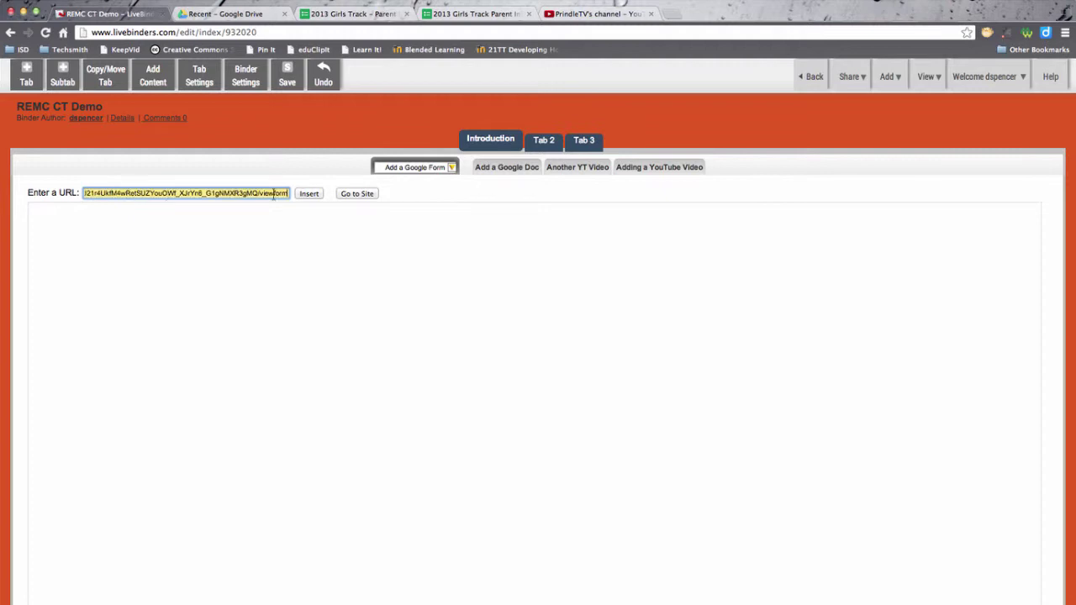
left_click(308, 195)
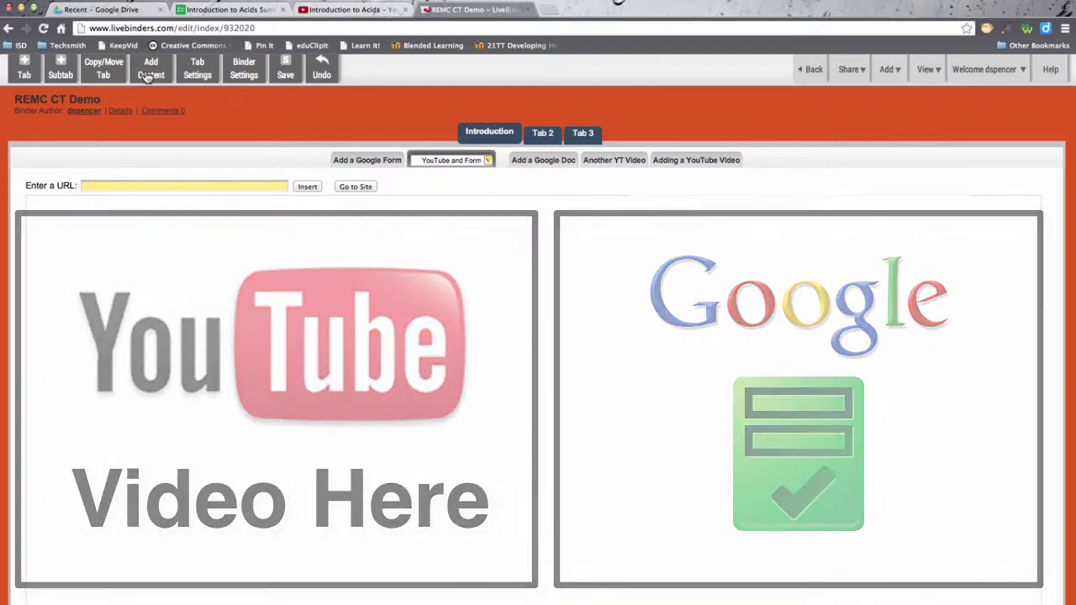
Step: Apply the Text - Media layout template to the YouTube and Form subtab
left_click(151, 74)
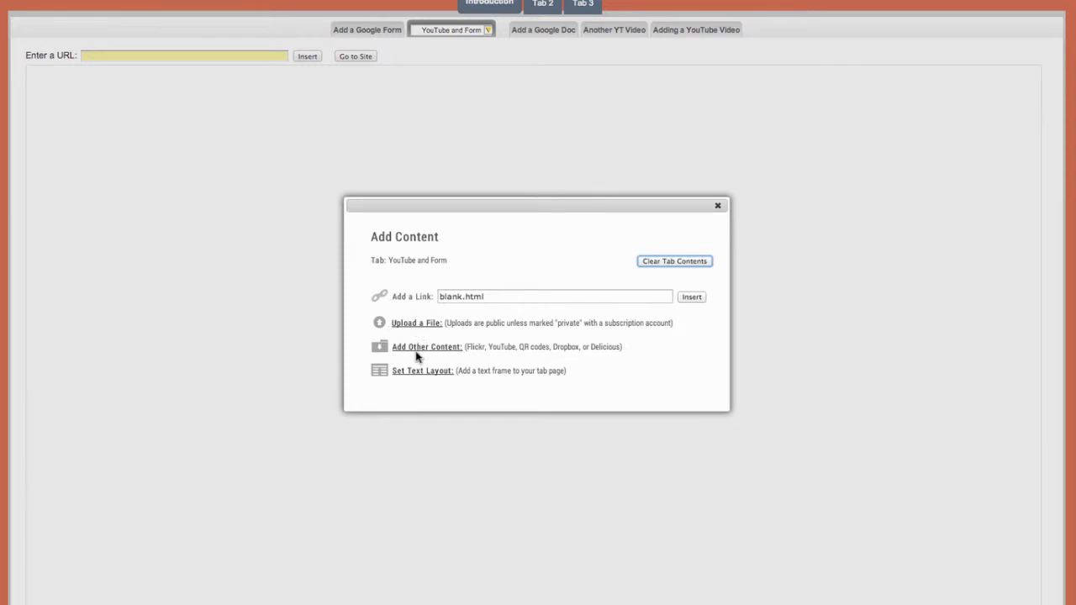
left_click(418, 373)
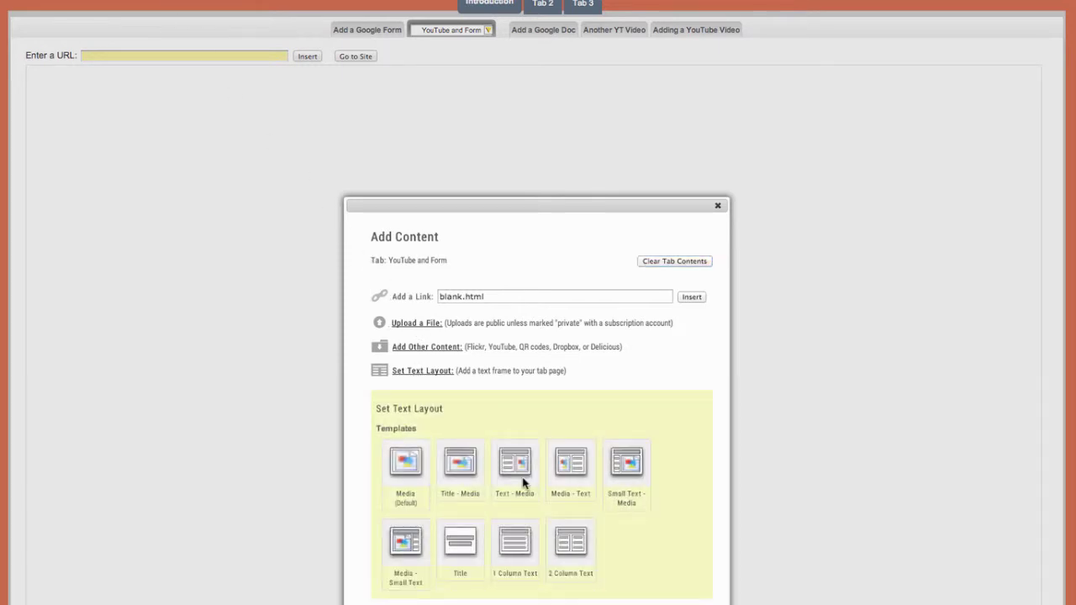
left_click(525, 482)
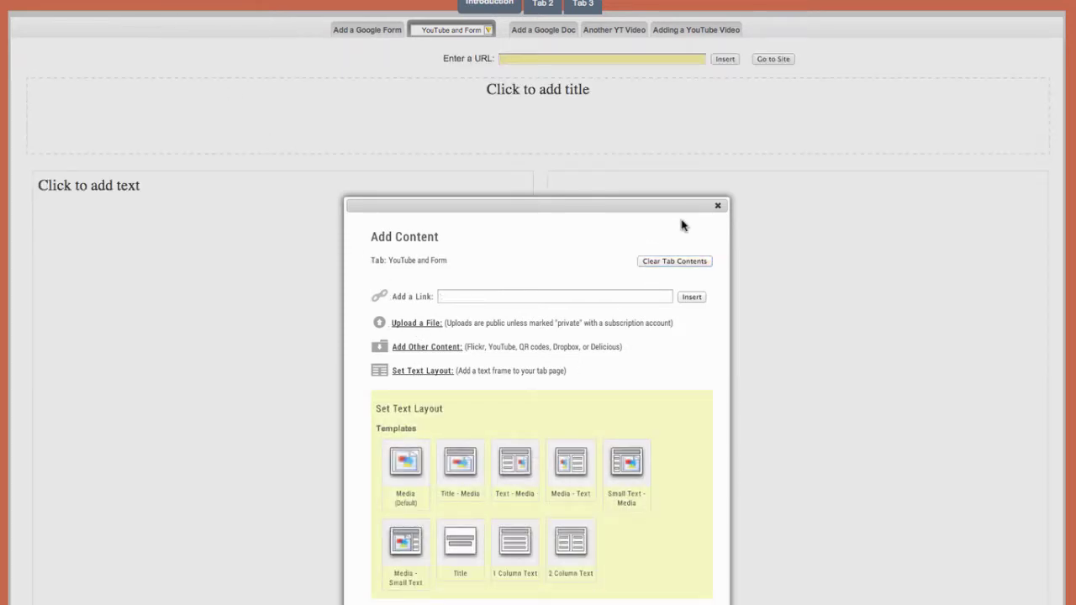
left_click(717, 206)
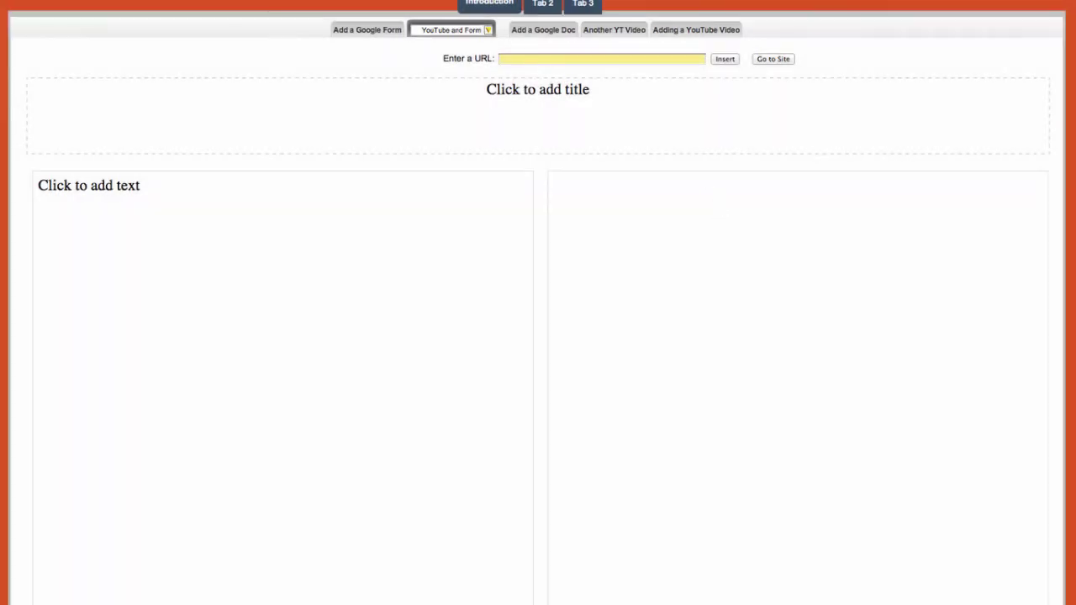
Step: Copy the Introduction to Acids Summary form's address and insert it into the media frame of the YouTube and Form subtab
left_click(204, 17)
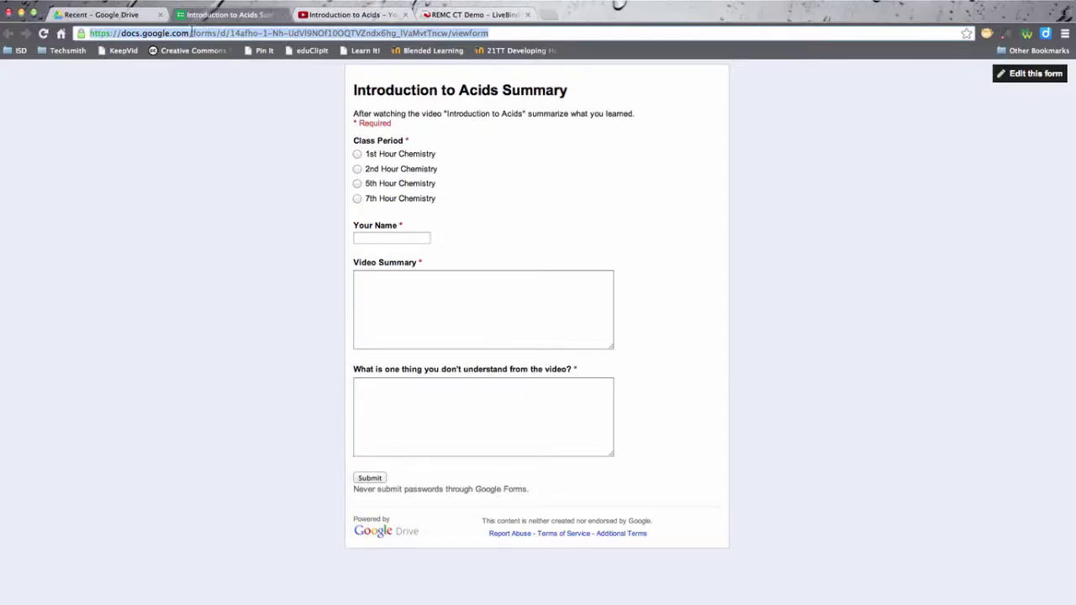
left_click(471, 14)
left_click(531, 194)
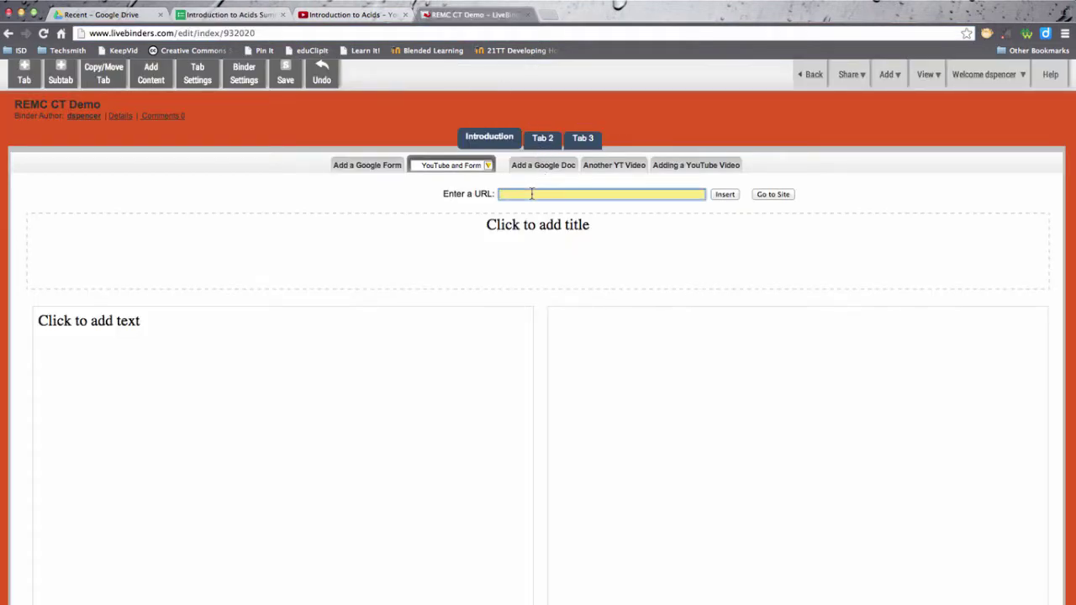
key("super+v")
left_click(728, 197)
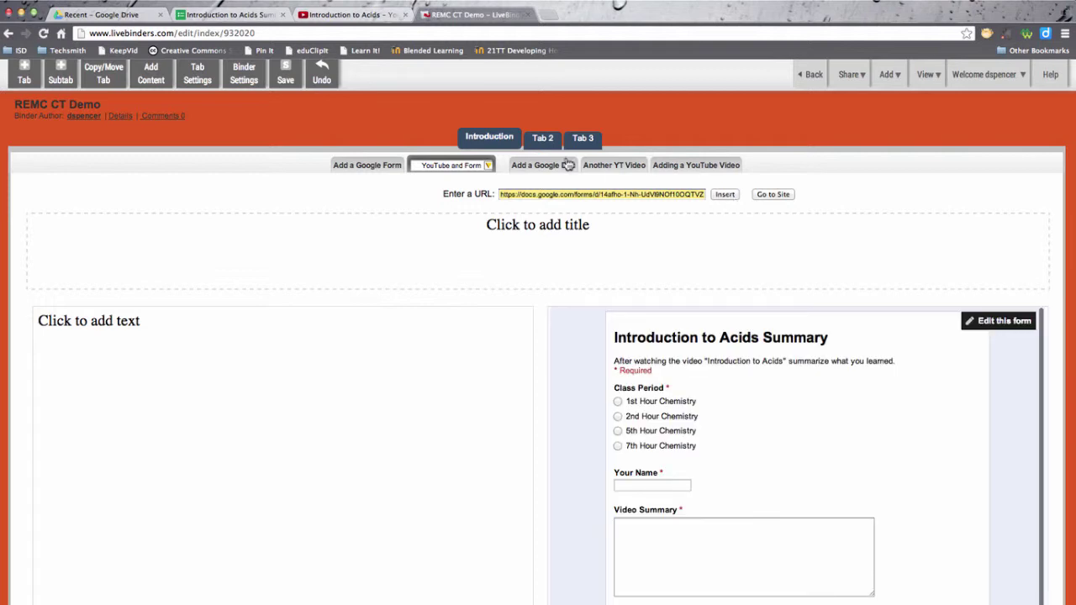
Step: Copy the Introduction to Acids video's embed code from YouTube and replace the HTML source of the LiveBinders page's text frame with it
left_click(337, 16)
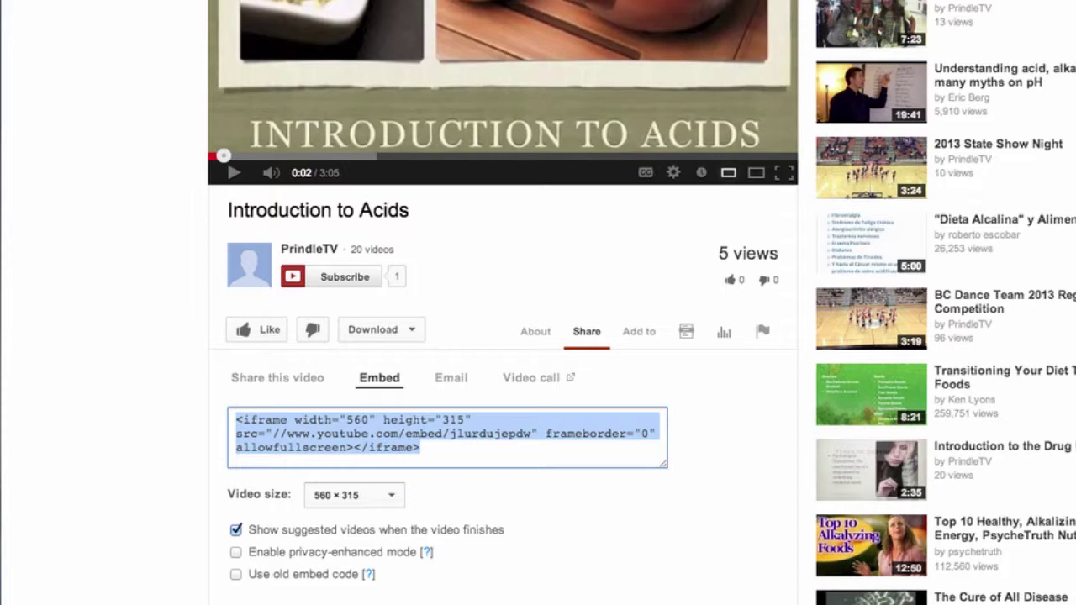
key("super+c")
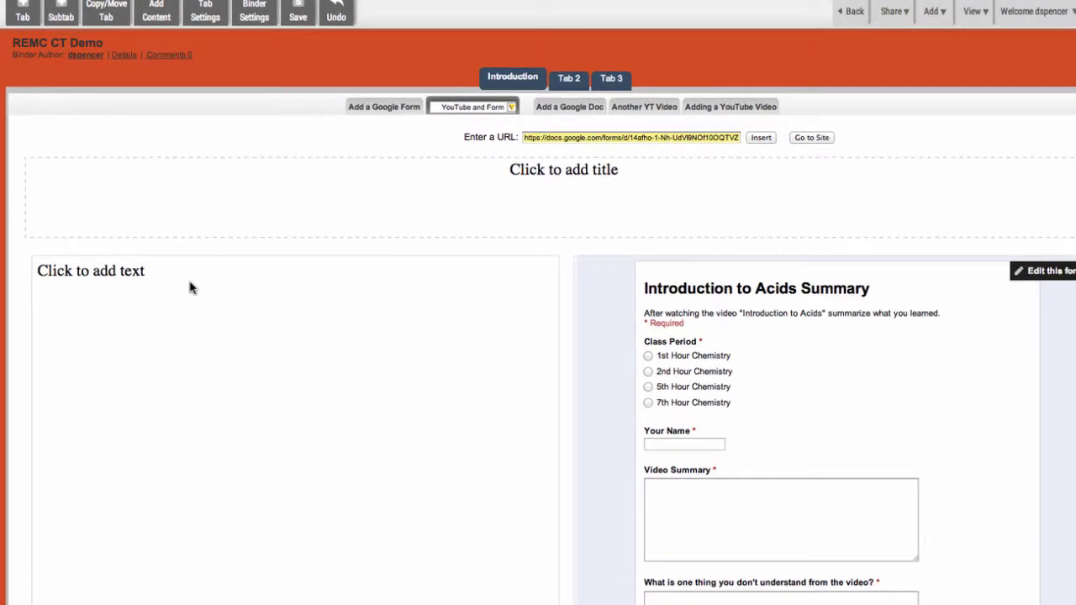
left_click(184, 312)
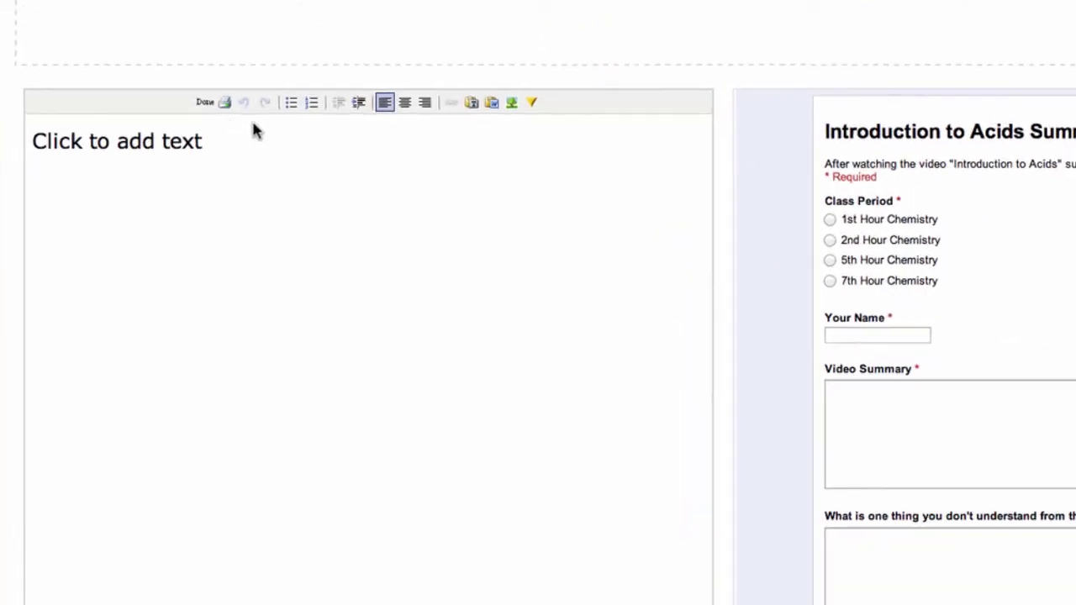
left_click(533, 104)
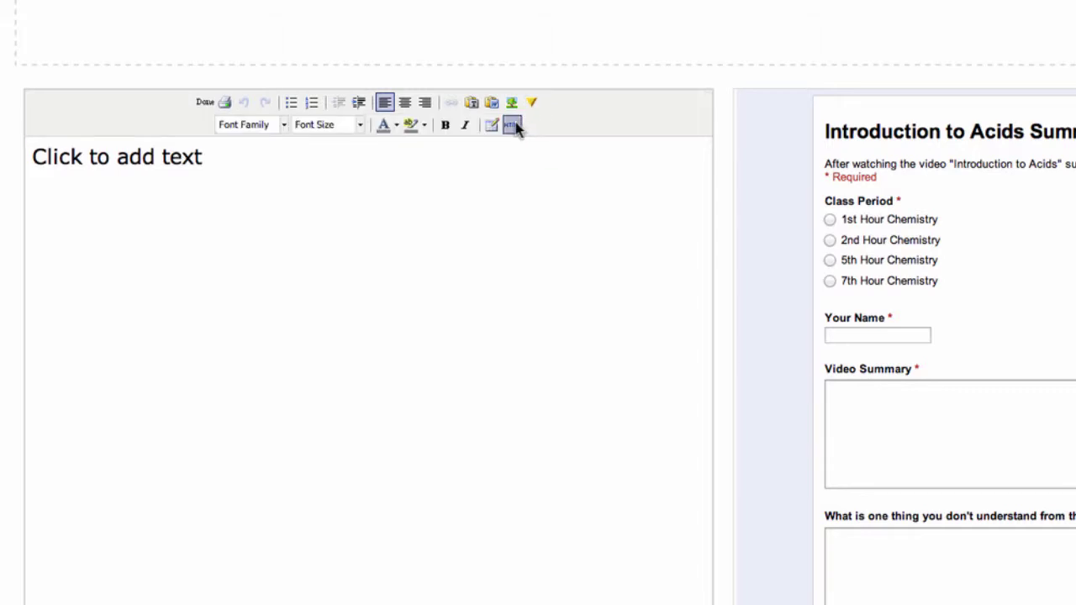
left_click(512, 125)
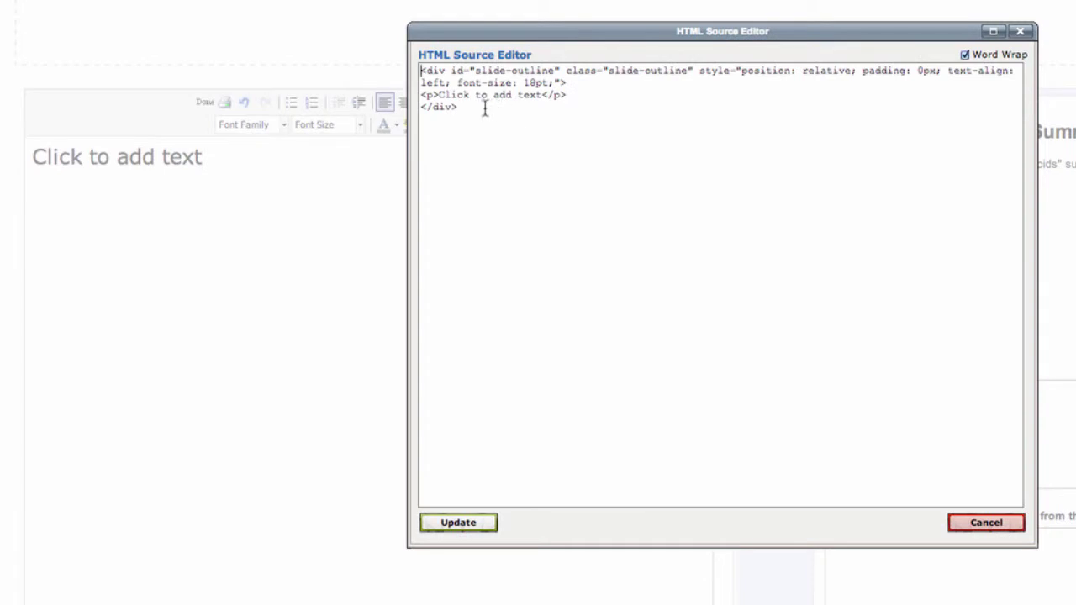
left_click_drag(487, 107, 405, 65)
key("BackSpace")
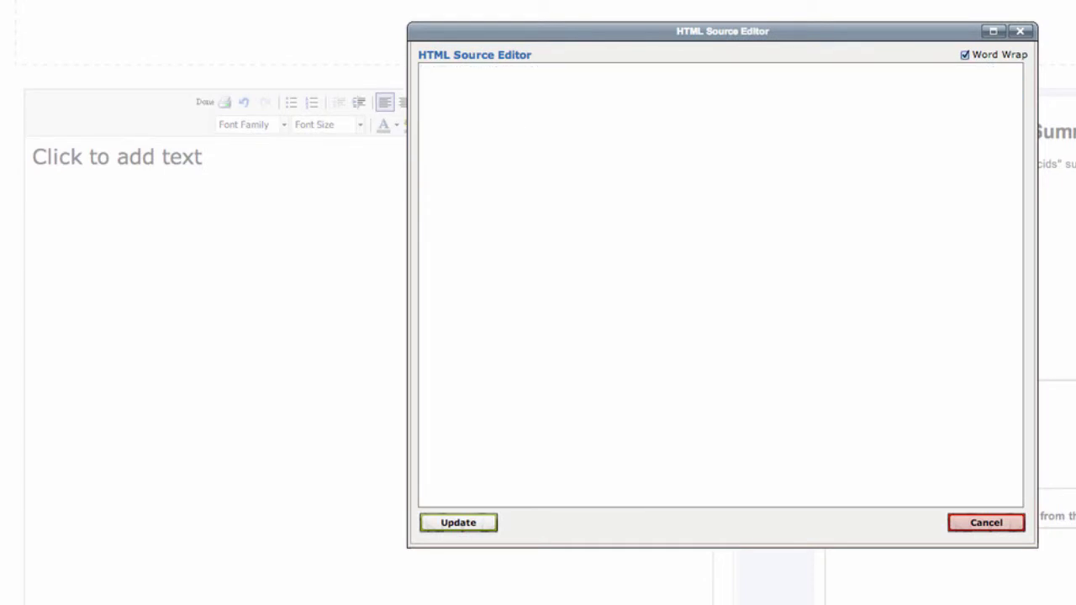
key("ctrl+v")
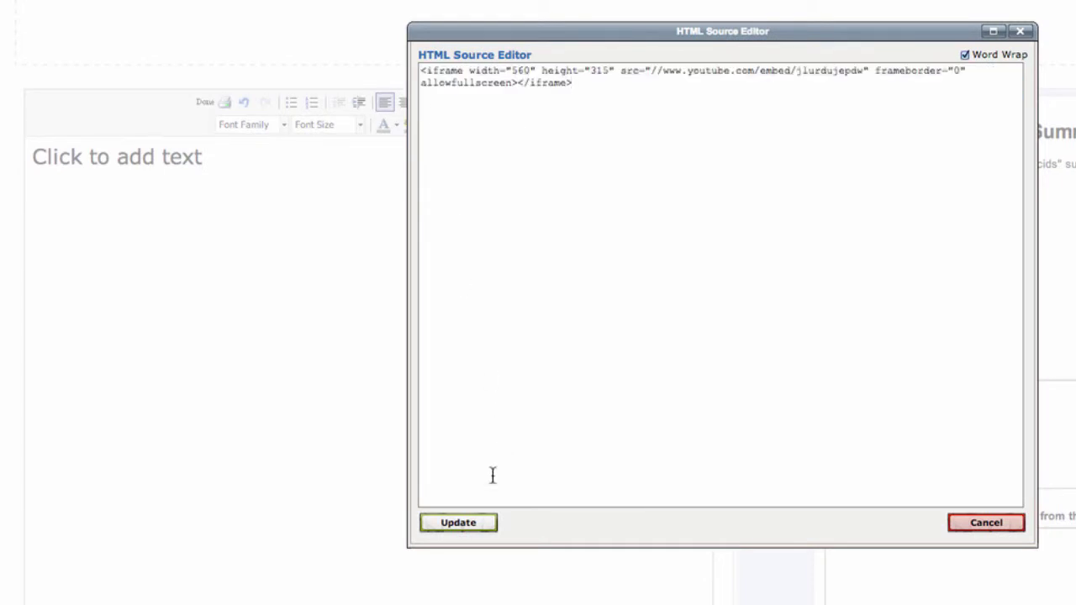
left_click(458, 522)
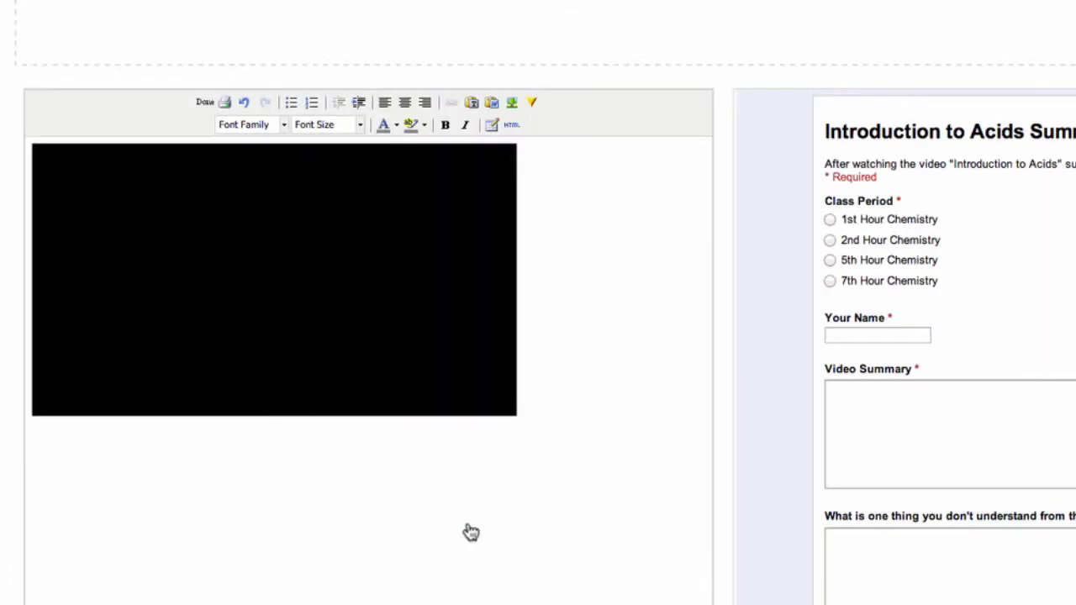